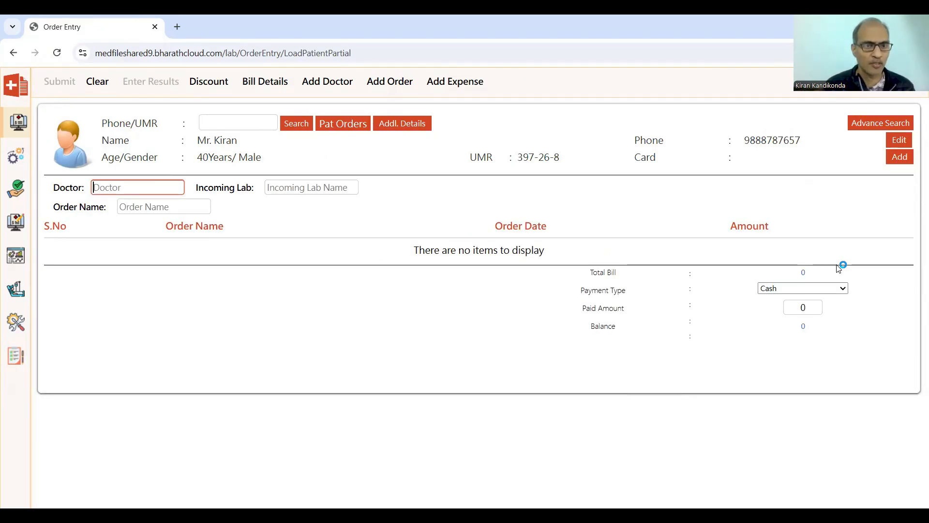
# Add a CONSULTATION order to the current patient's bill.
pyautogui.press('Tab')
pyautogui.press('Tab')
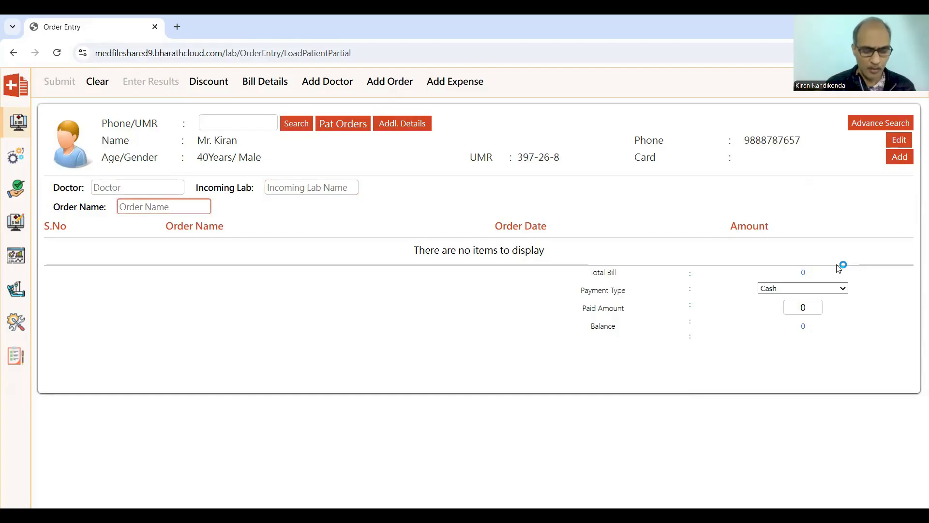
pyautogui.write('con')
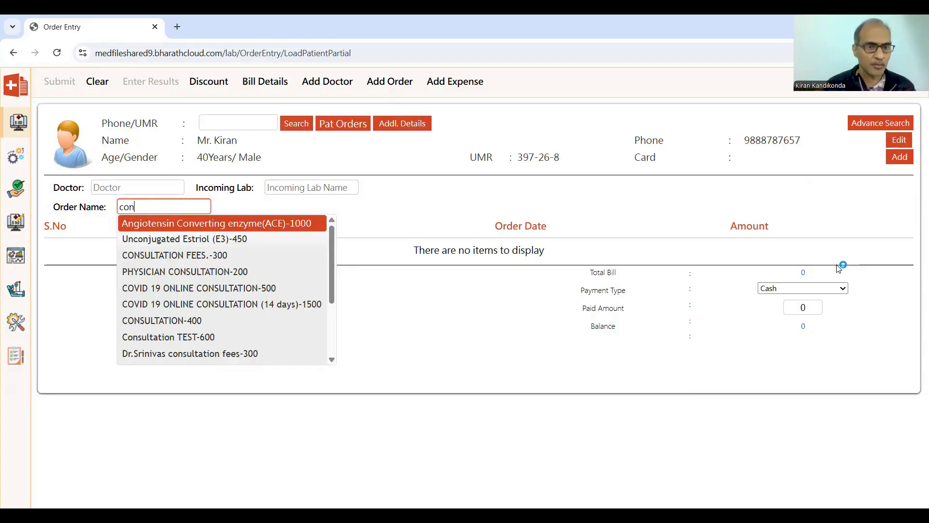
pyautogui.press('Down')
pyautogui.press('Down')
pyautogui.press('Down')
pyautogui.press('Down')
pyautogui.press('Down')
pyautogui.press('Down')
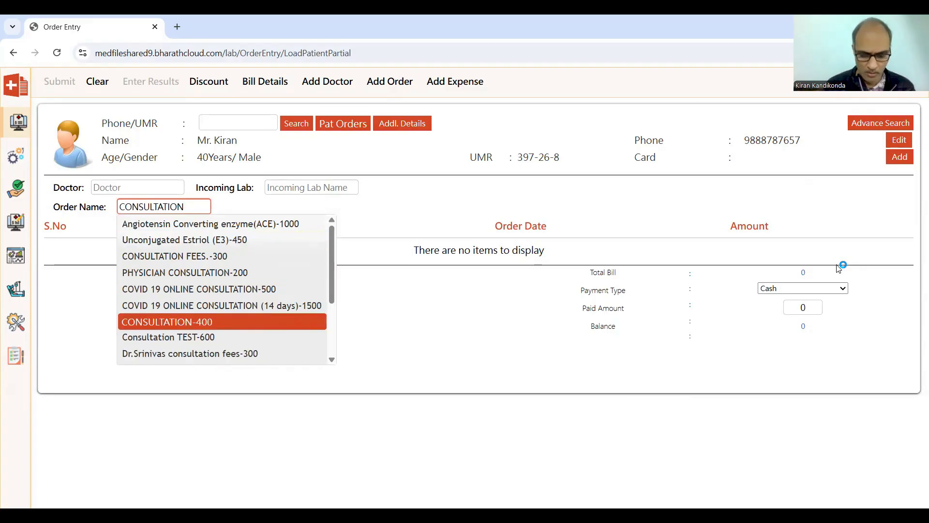
pyautogui.press('Return')
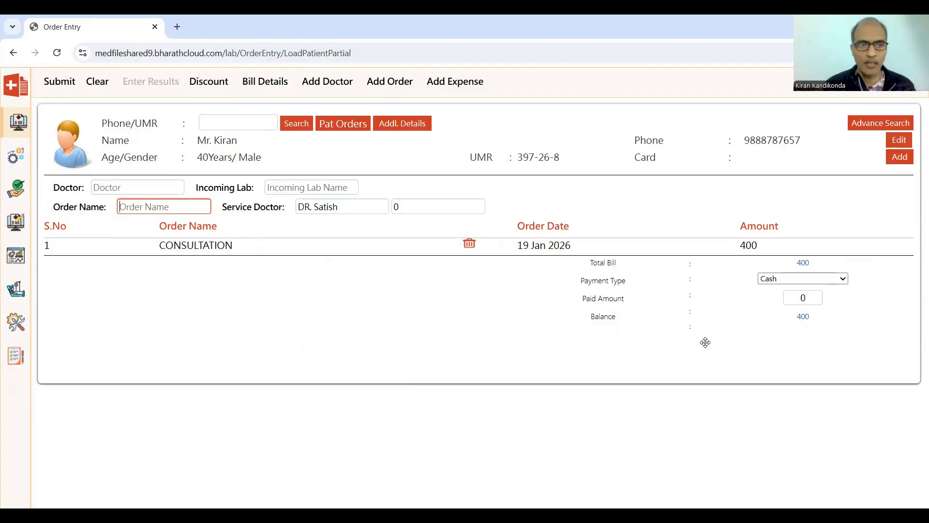
# Enter a paid amount of 400 and submit the consultation bill.
pyautogui.press('Tab')
pyautogui.press('Tab')
pyautogui.press('Tab')
pyautogui.press('Tab')
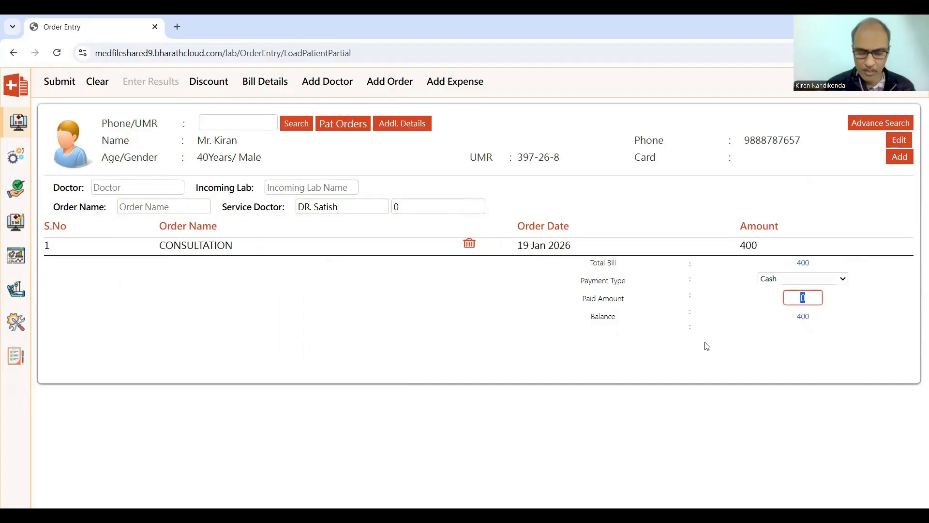
pyautogui.write('400')
pyautogui.press('Tab')
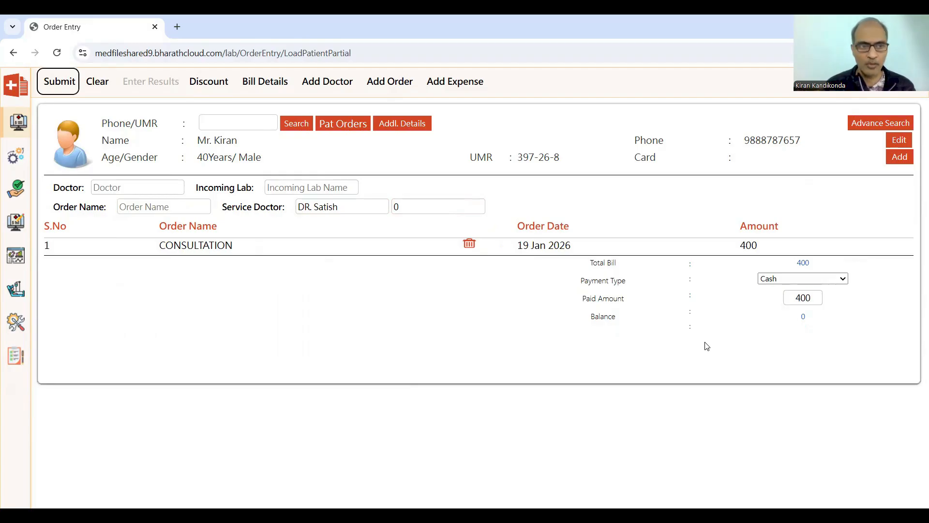
pyautogui.press('Return')
# Cancel the bill receipt print preview without printing.
pyautogui.click(97, 83)
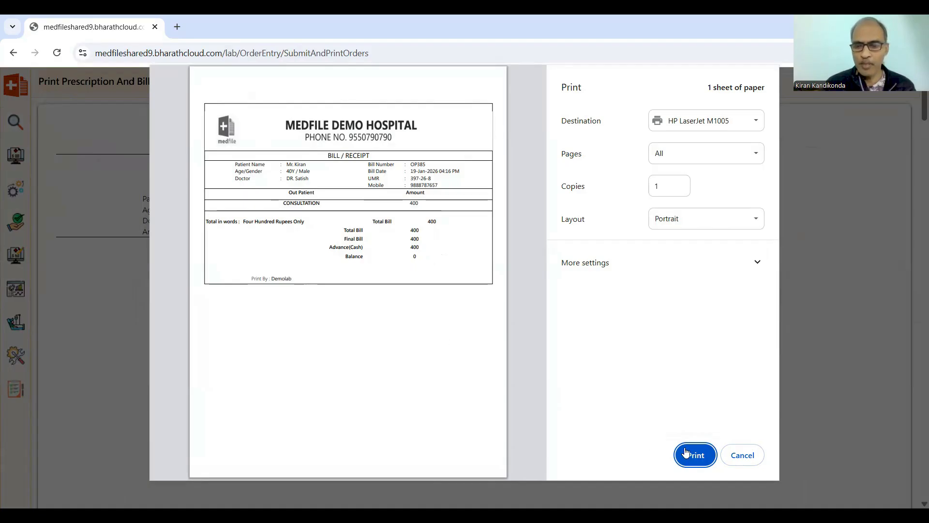
pyautogui.click(738, 458)
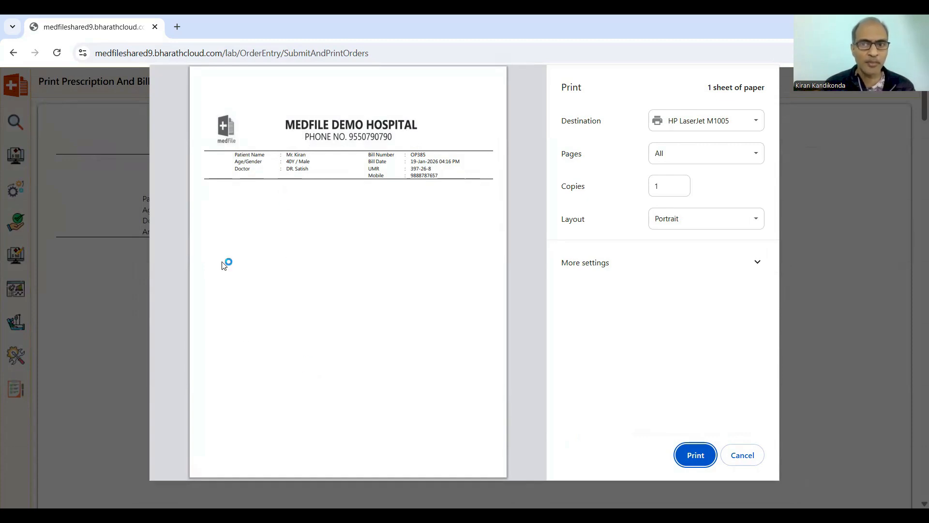
pyautogui.click(750, 457)
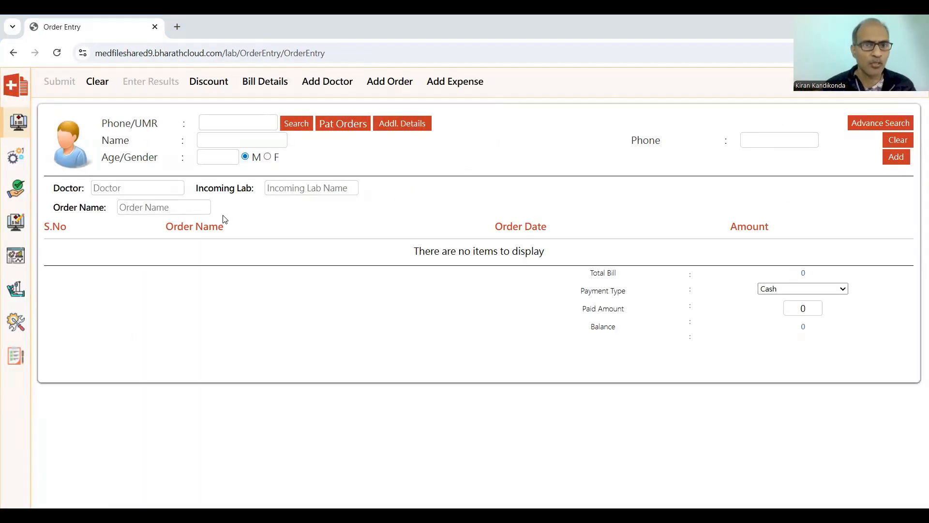
# Paste the patient's phone number into the lookup field and search to load the patient.
pyautogui.click(211, 123)
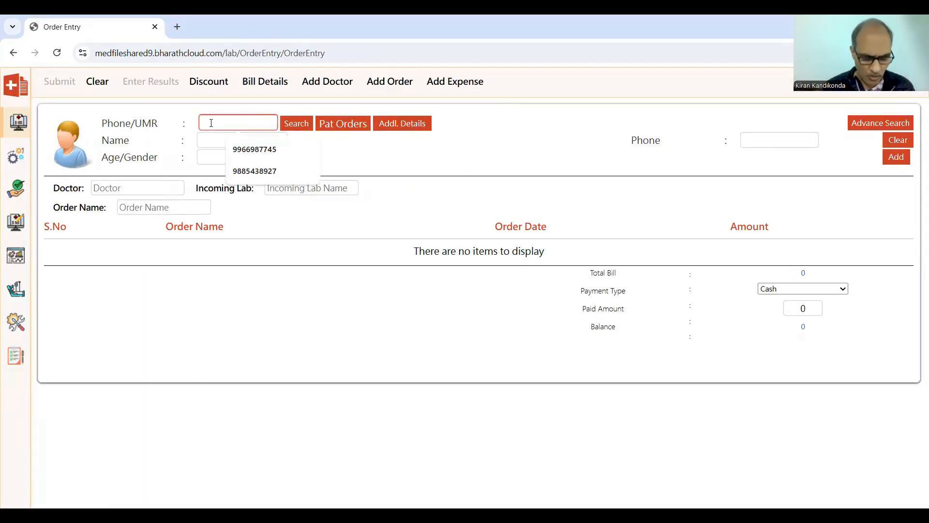
pyautogui.hotkey('ctrl', 'v')
pyautogui.click(296, 124)
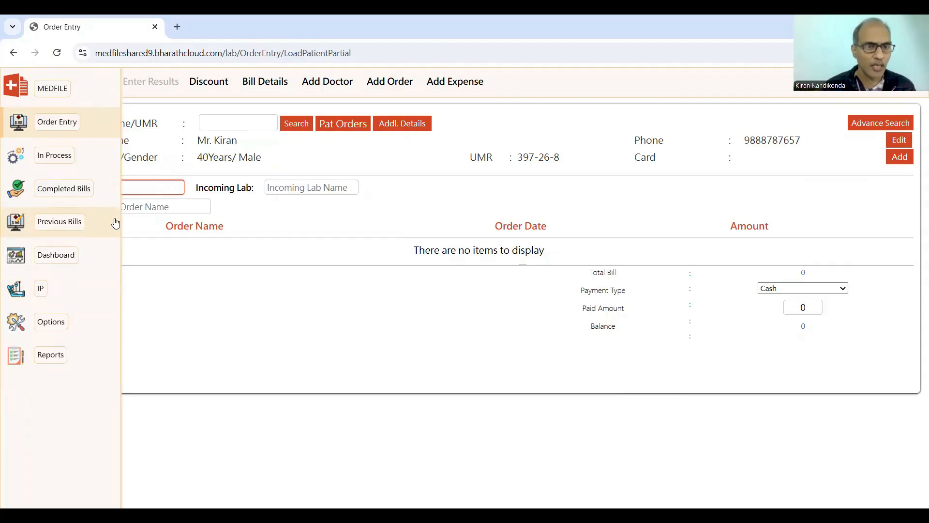
# Add FBS and CBP orders to the patient's new bill.
pyautogui.click(163, 201)
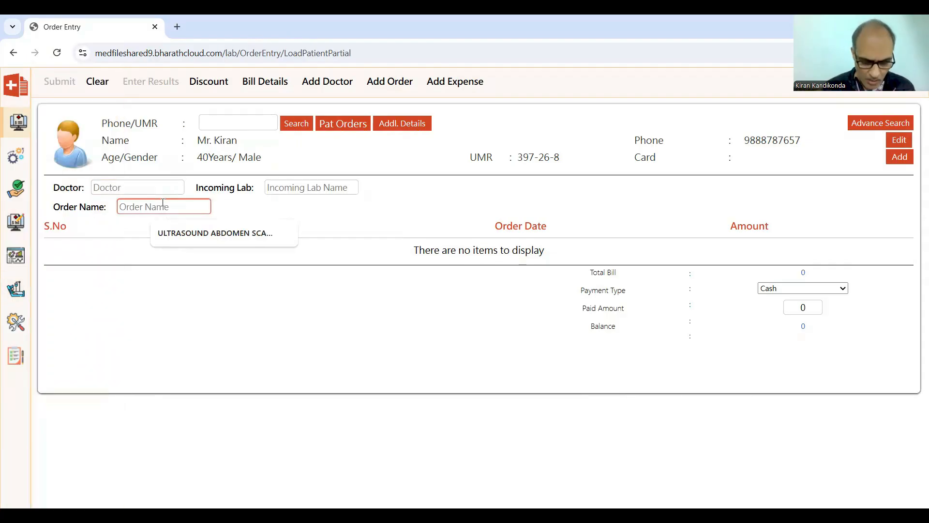
pyautogui.write('fbs')
pyautogui.press('Down')
pyautogui.press('Return')
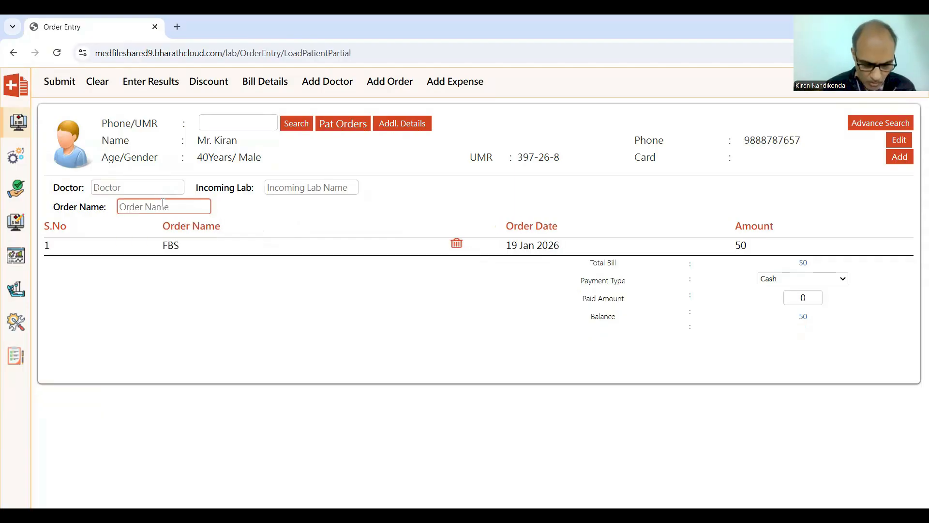
pyautogui.write('cbp')
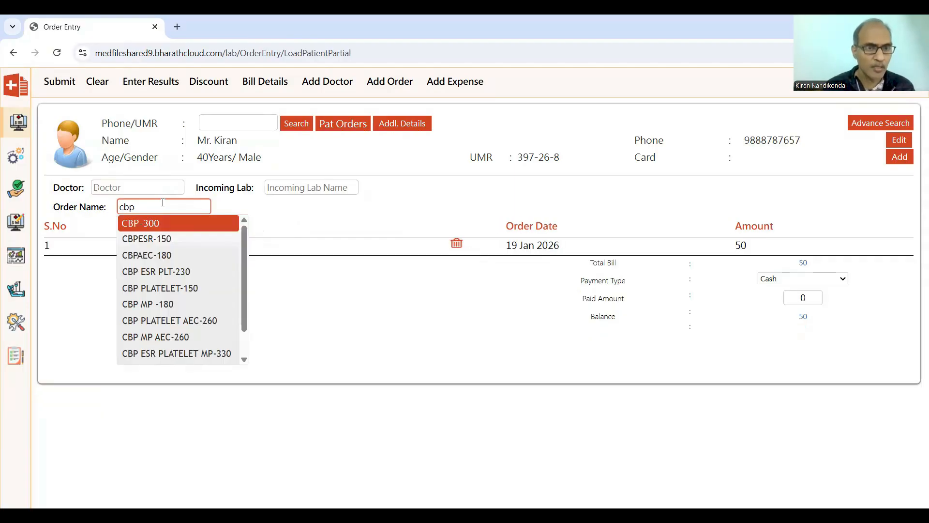
pyautogui.press('Return')
# Set the paid amount to 350 and submit the FBS and CBP bill.
pyautogui.press('Tab')
pyautogui.write('350')
pyautogui.press('Tab')
pyautogui.press('Return')
pyautogui.moveTo(95, 369)
pyautogui.mouseDown()
pyautogui.moveTo(179, 429)
pyautogui.moveTo(116, 388)
pyautogui.moveTo(107, 370)
pyautogui.mouseUp()
pyautogui.moveTo(472, 224)
pyautogui.mouseDown()
pyautogui.moveTo(479, 237)
pyautogui.moveTo(516, 227)
pyautogui.moveTo(477, 219)
pyautogui.mouseUp()
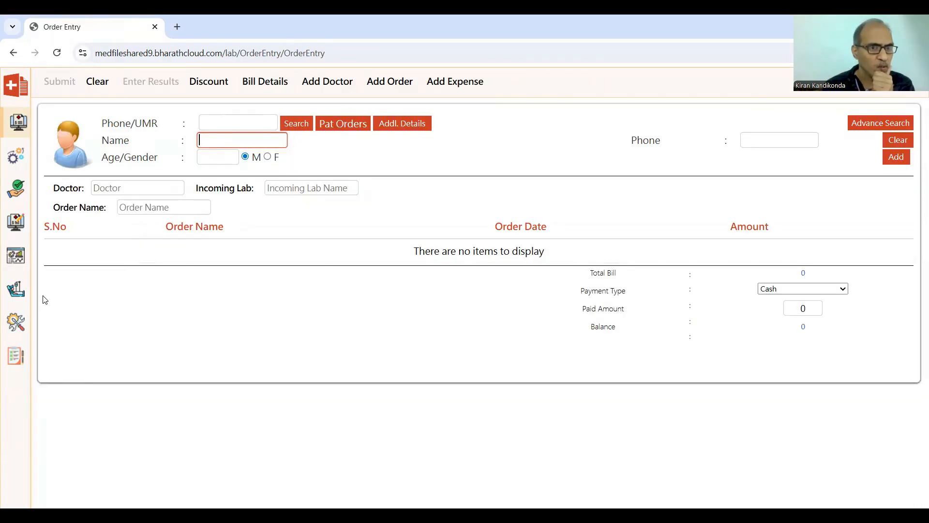
# Open the In Process list and view the patient's orders list report.
pyautogui.click(52, 163)
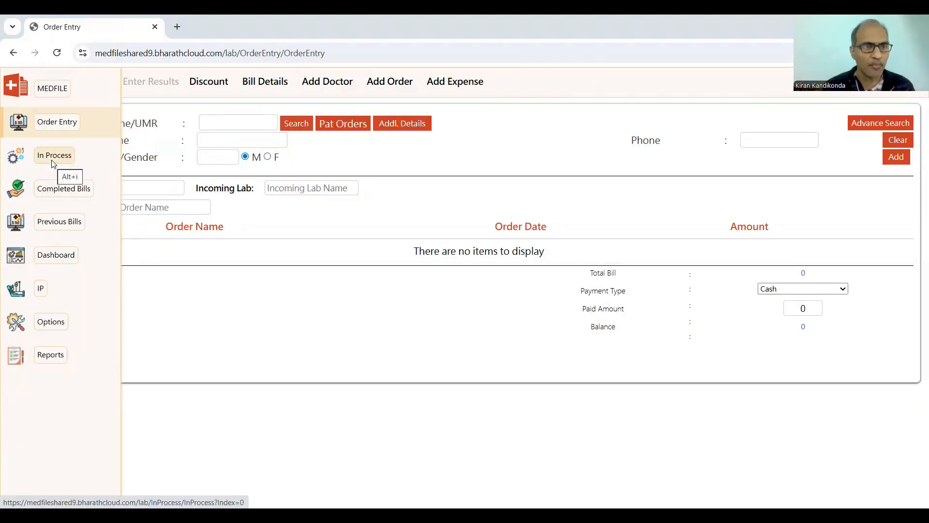
pyautogui.click(54, 162)
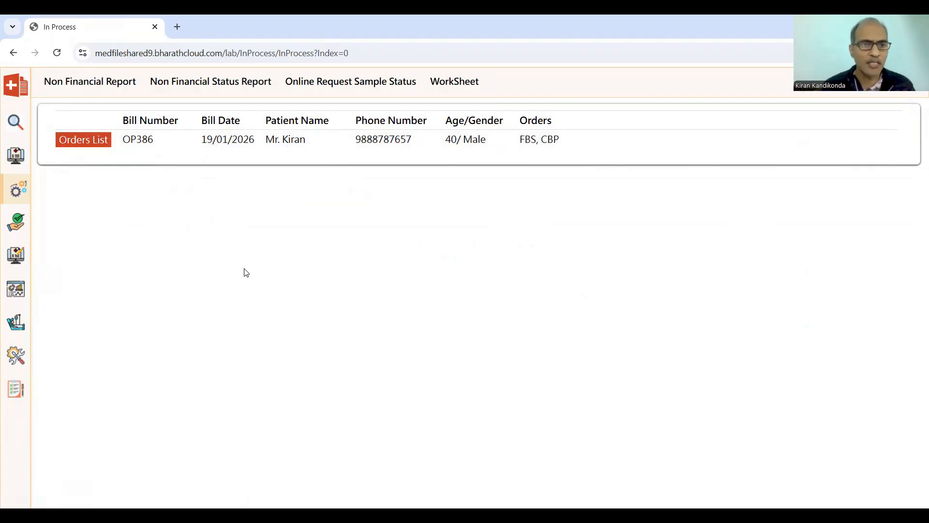
pyautogui.click(78, 142)
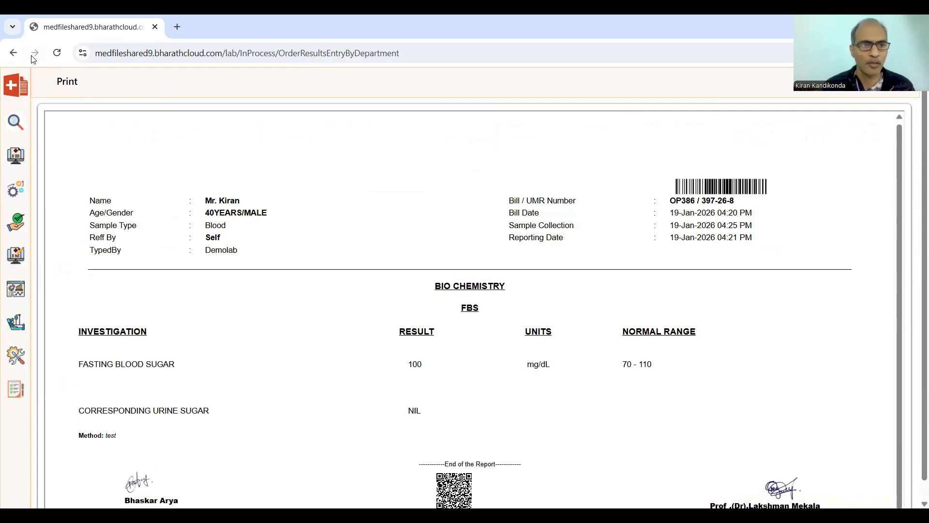
# Open print previews of the FBS and haematology reports and cancel each one.
pyautogui.click(66, 83)
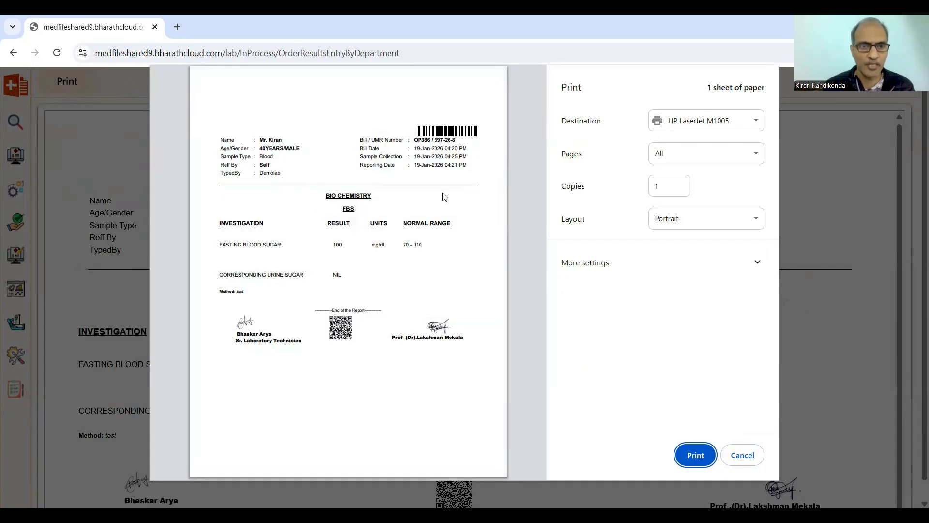
pyautogui.click(742, 455)
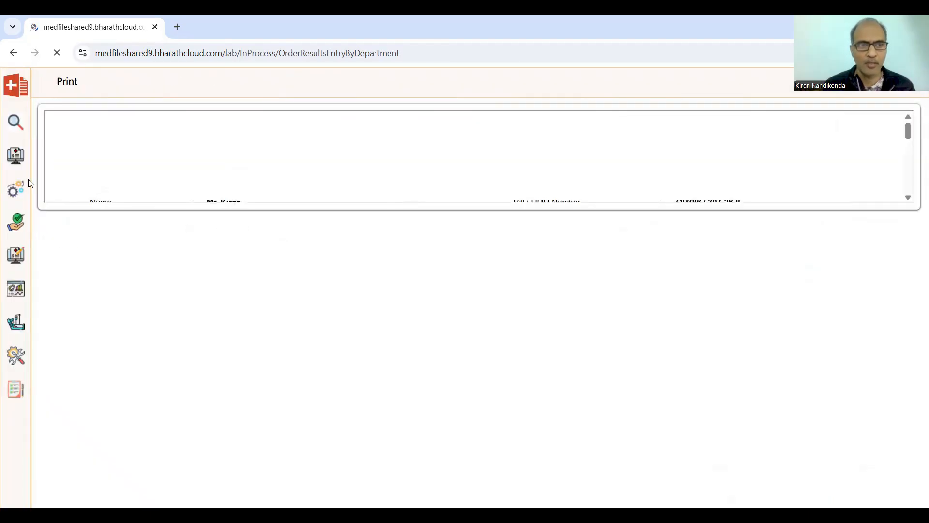
pyautogui.click(57, 82)
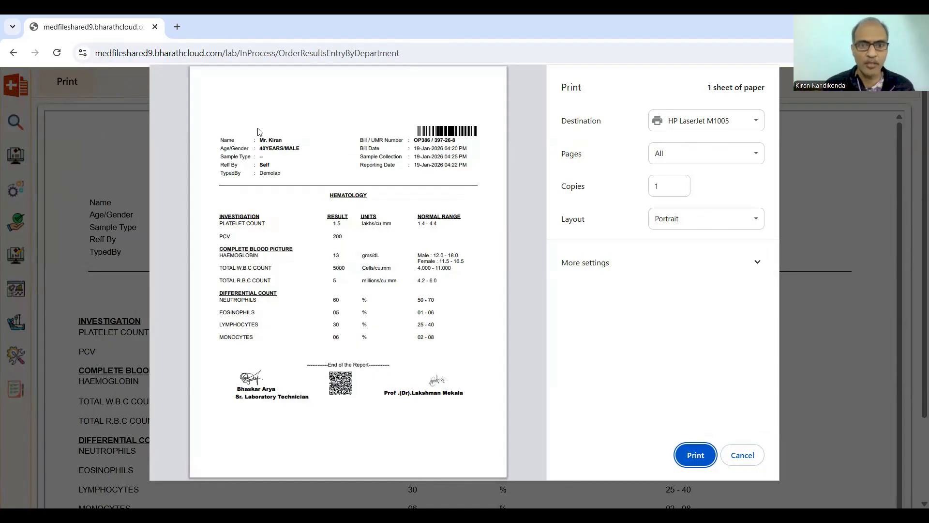
pyautogui.click(741, 456)
# Open IP Admission and load the patient by picking their phone number from the lookup suggestions.
pyautogui.moveTo(29, 247)
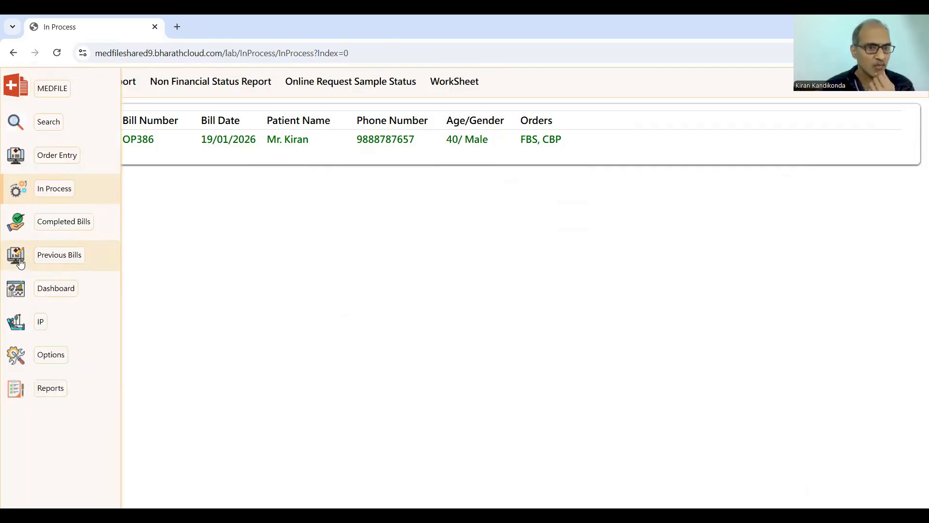
pyautogui.click(39, 320)
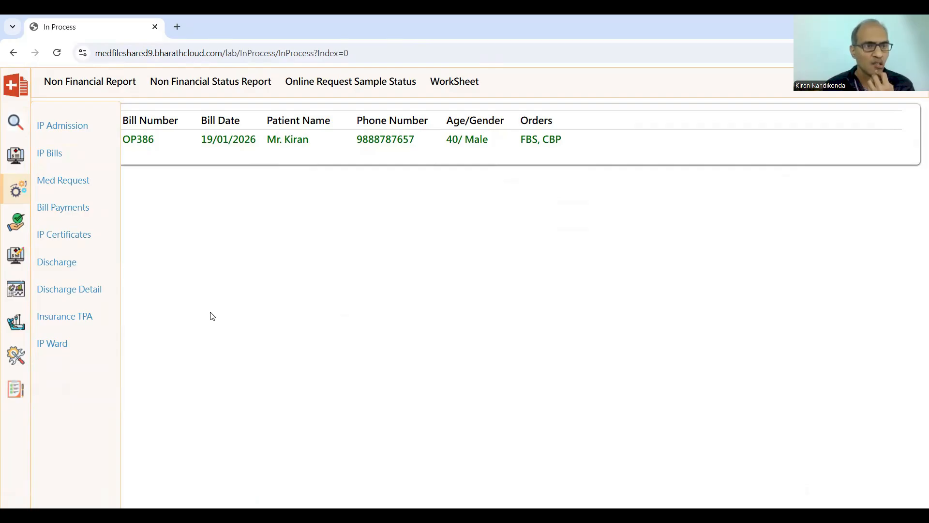
pyautogui.click(77, 127)
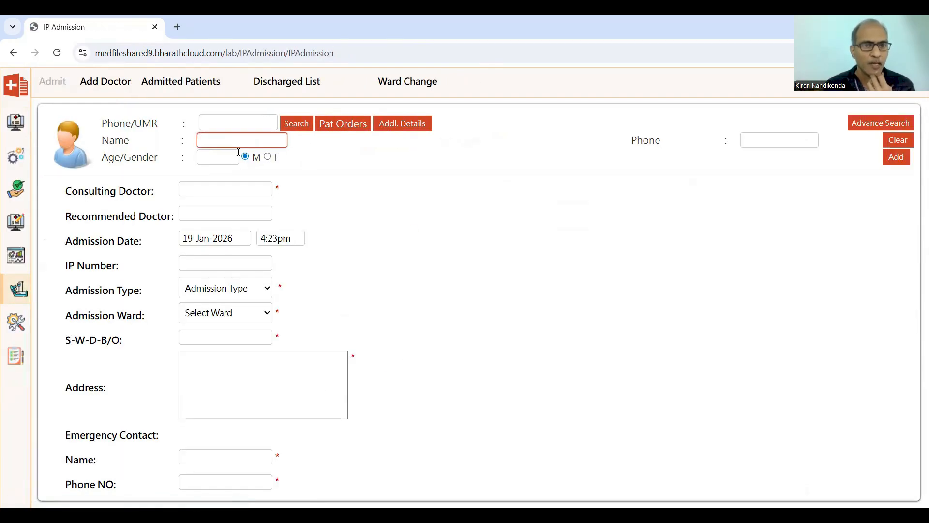
pyautogui.click(225, 124)
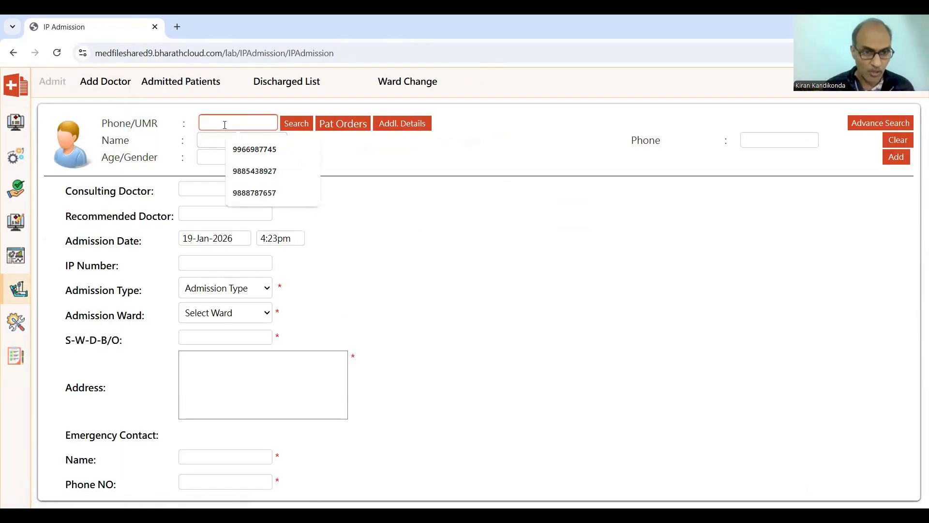
pyautogui.click(254, 193)
pyautogui.click(297, 123)
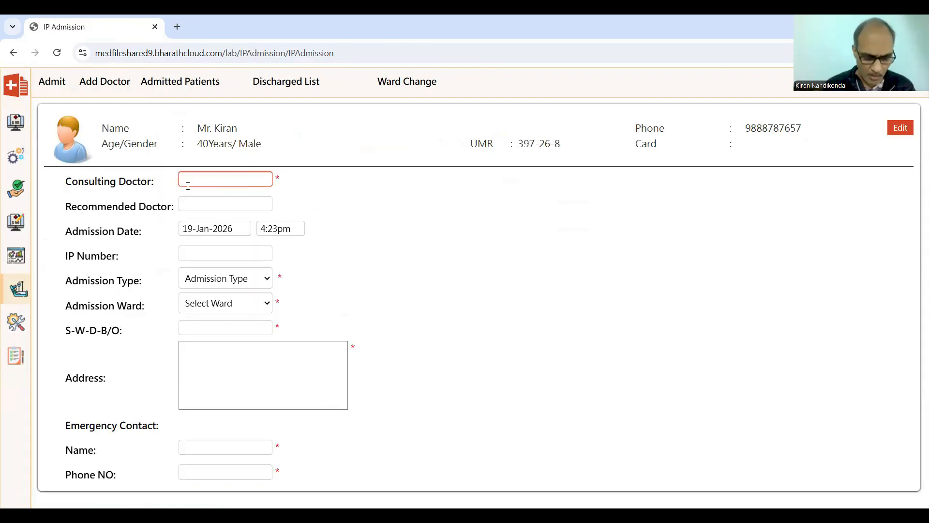
# Fill in the consulting doctor's name and pick the first suggested recommended doctor.
pyautogui.press('Return')
pyautogui.click(194, 203)
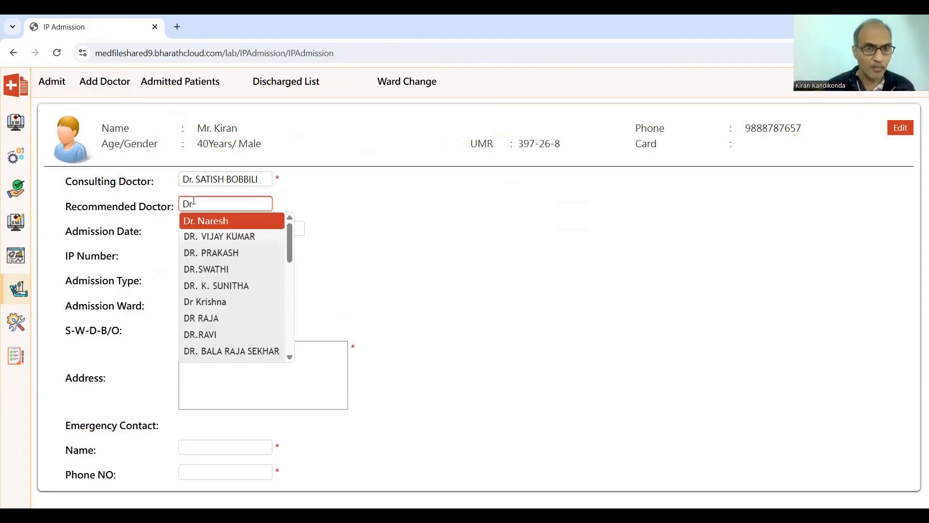
pyautogui.press('Return')
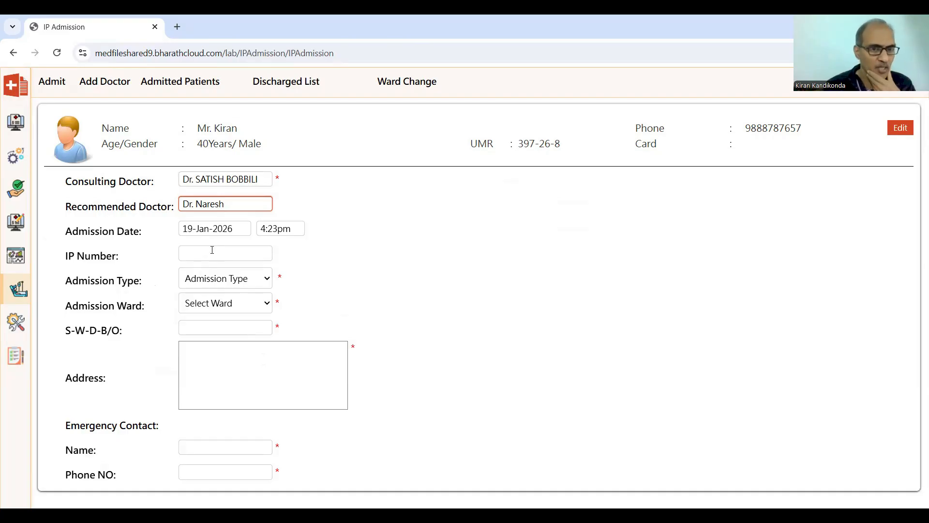
# Set the admission type to Regular and the admission ward to General Ward - 2.
pyautogui.click(234, 285)
pyautogui.click(230, 313)
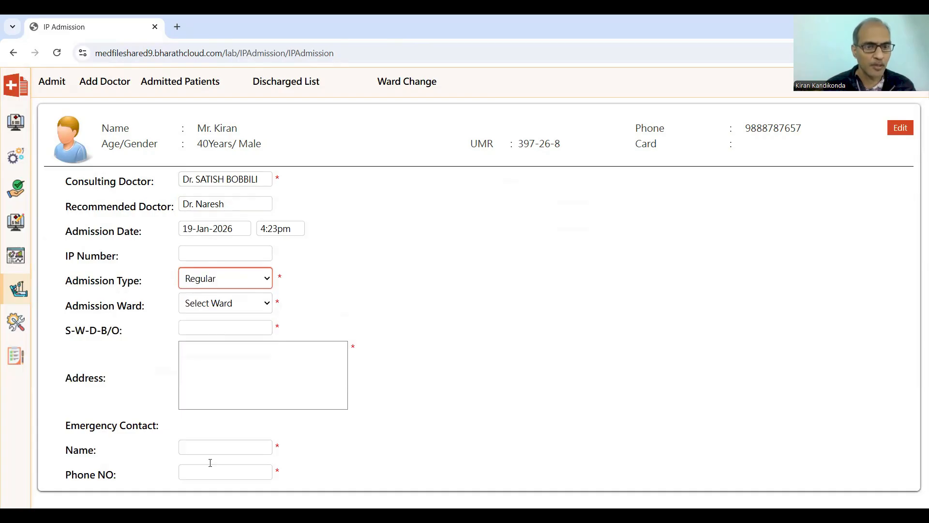
pyautogui.click(261, 304)
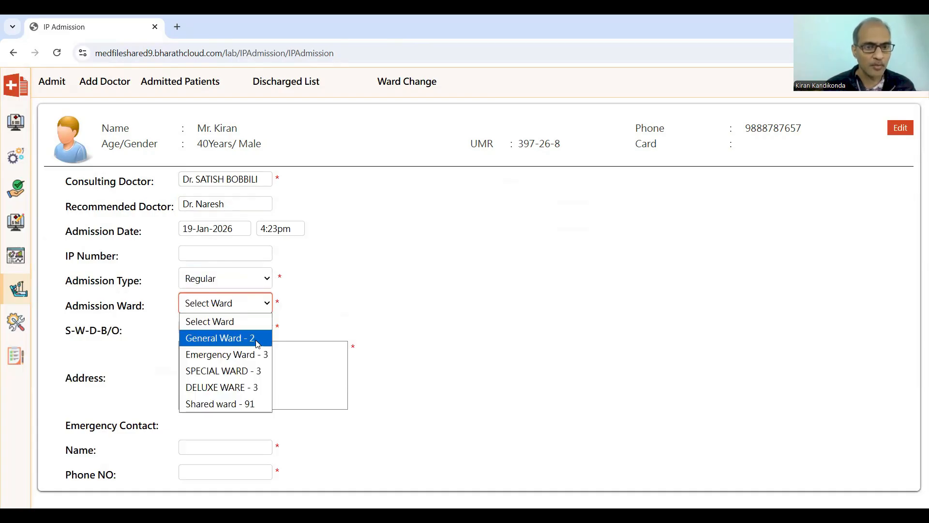
pyautogui.click(257, 338)
# Fill in the S-W-D-B/O relative's name and the patient's address.
pyautogui.click(204, 328)
pyautogui.write('Venkateswarlu')
pyautogui.press('Tab')
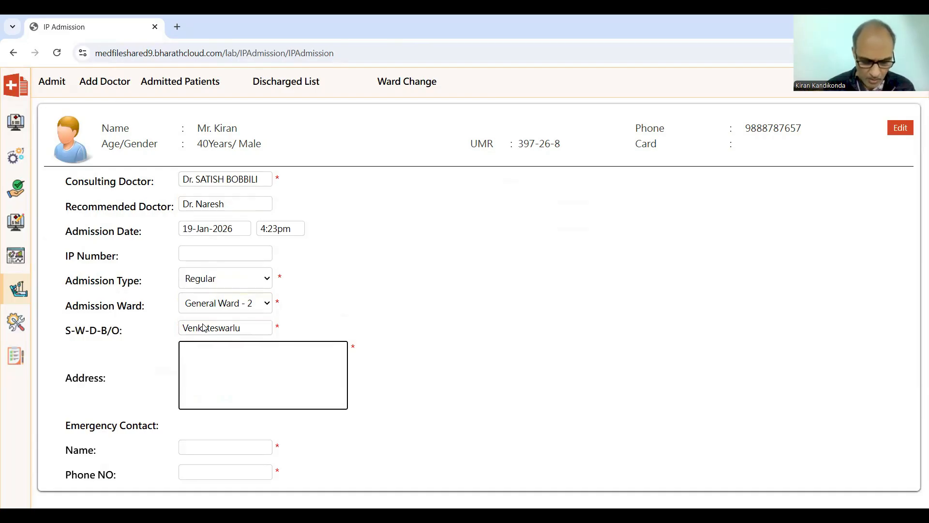
pyautogui.write('A S Rao Nagar')
pyautogui.press('Tab')
# Enter the emergency contact's name and phone number, then try to admit the patient.
pyautogui.write('Bhas')
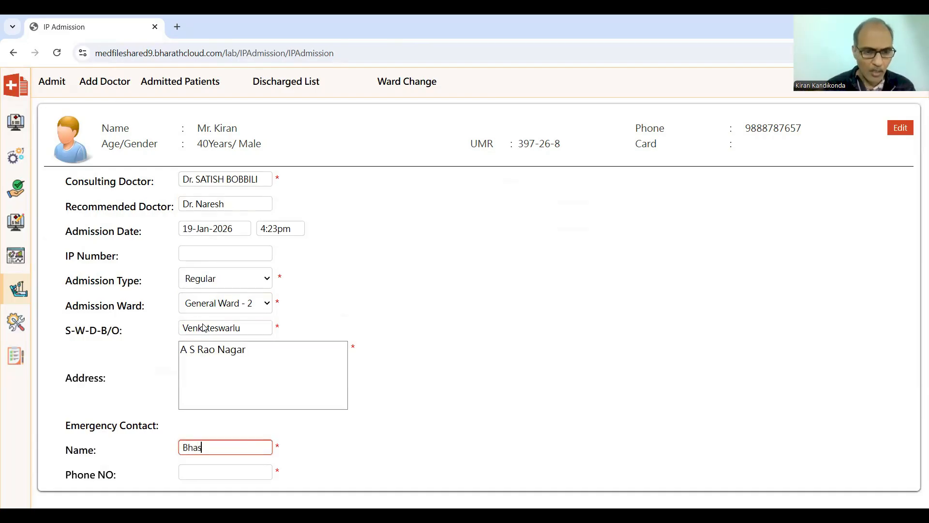
pyautogui.write('kar')
pyautogui.press('Tab')
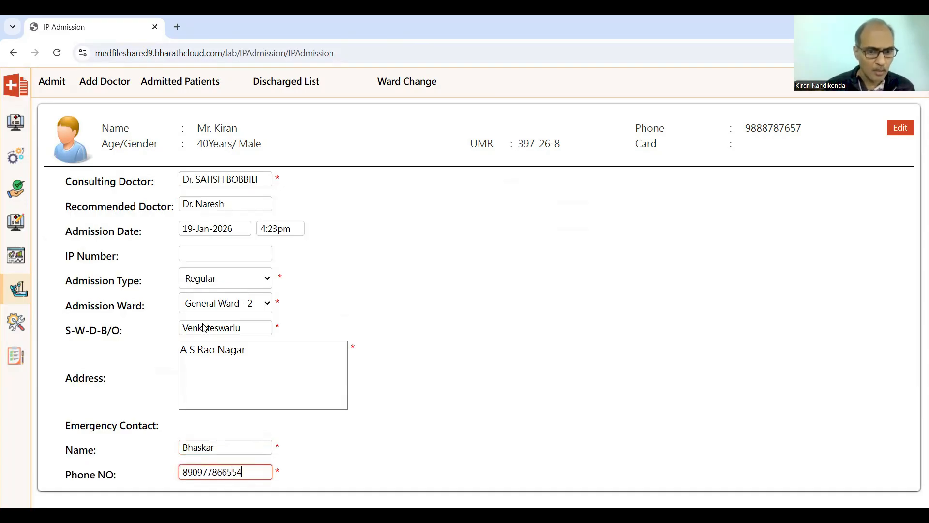
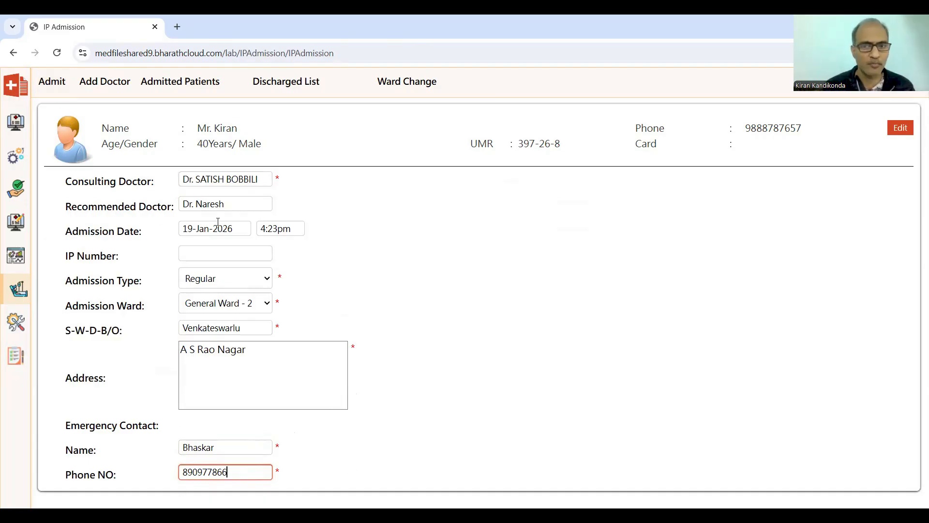
pyautogui.click(49, 82)
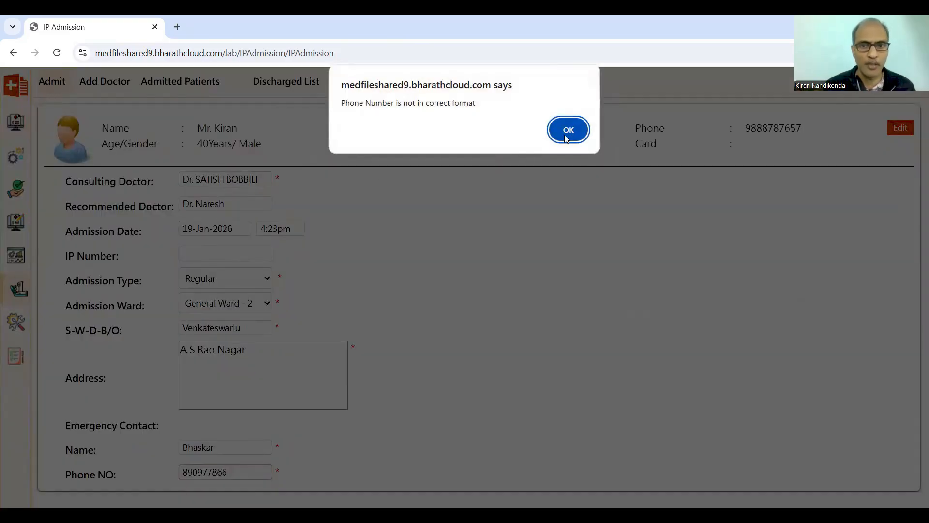
# Dismiss the phone format alert, then add and submit the default admission charge orders for the admitted patient.
pyautogui.click(568, 126)
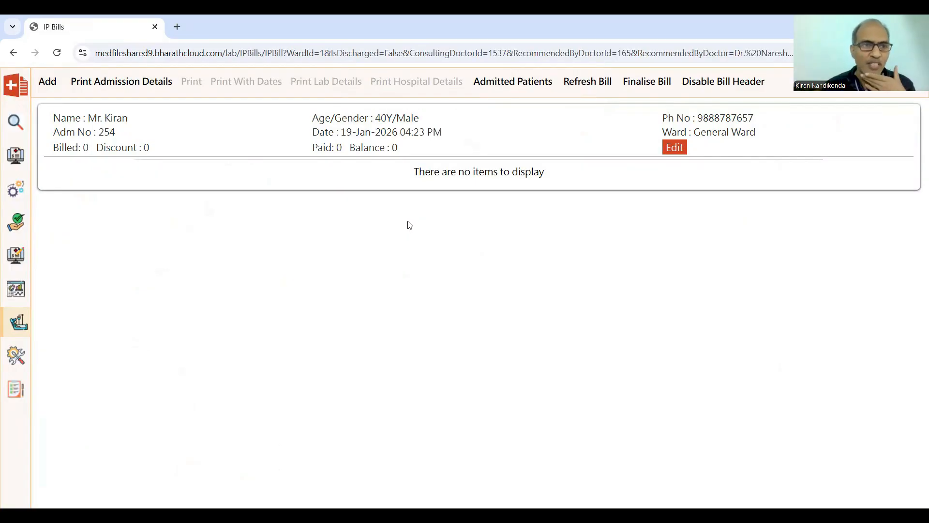
pyautogui.click(48, 81)
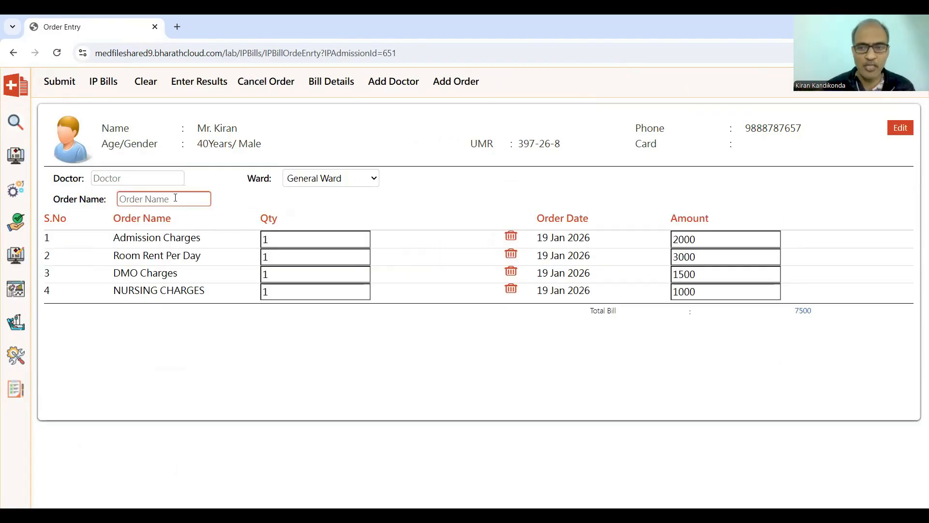
pyautogui.click(49, 87)
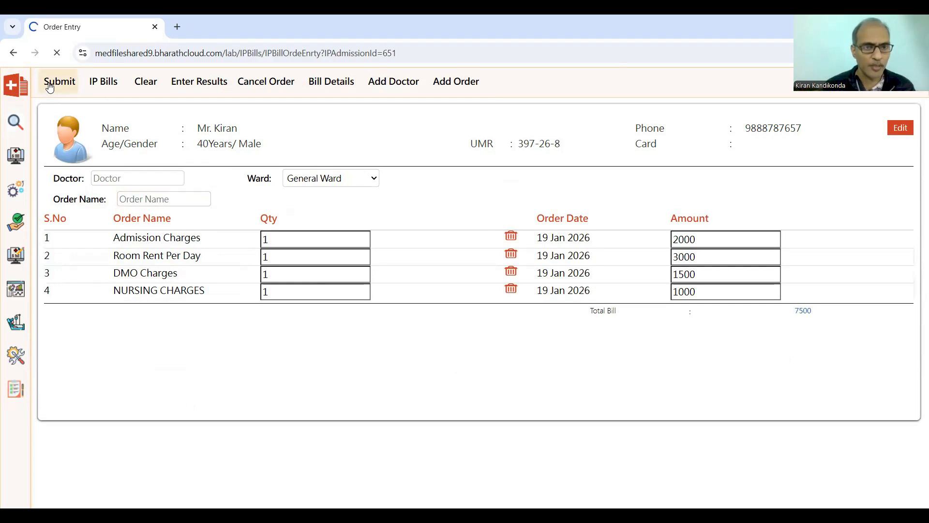
pyautogui.click(50, 88)
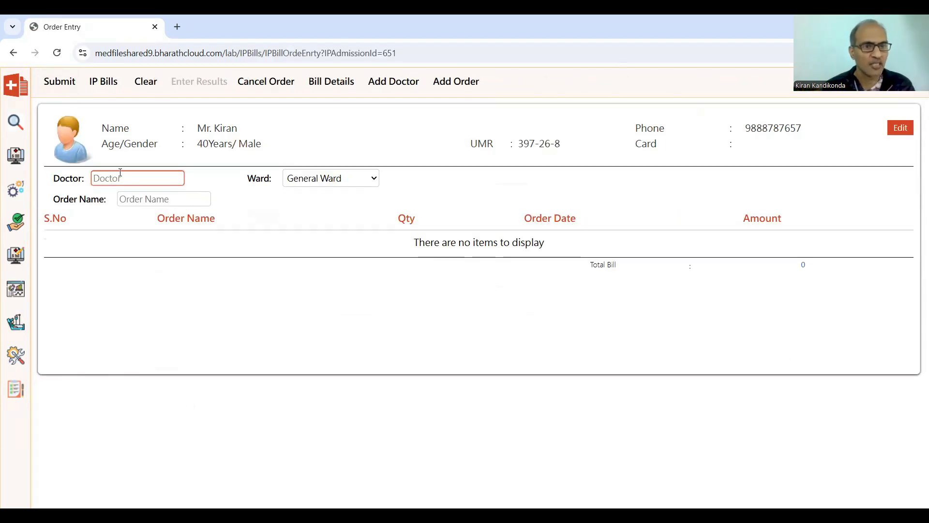
# Add an FBS order to the inpatient bill and submit it.
pyautogui.click(145, 204)
pyautogui.write('bs')
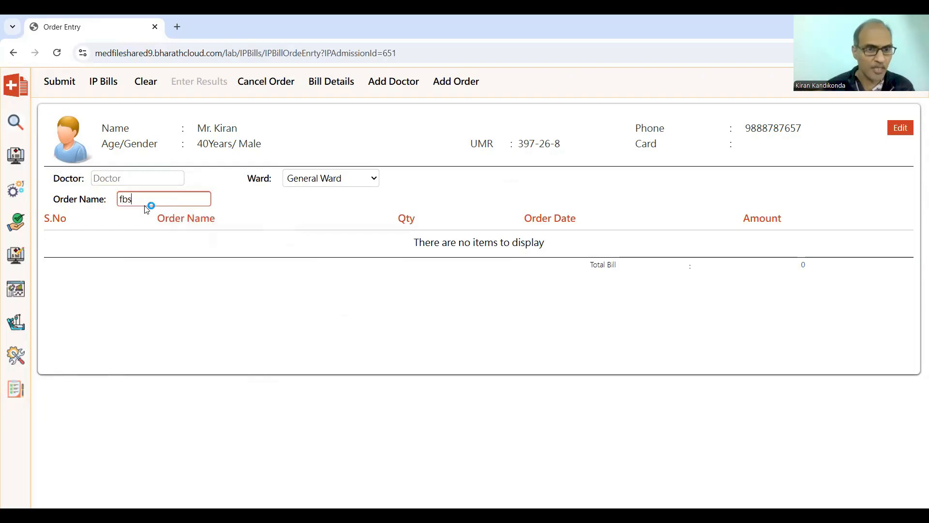
pyautogui.press('Down')
pyautogui.press('Return')
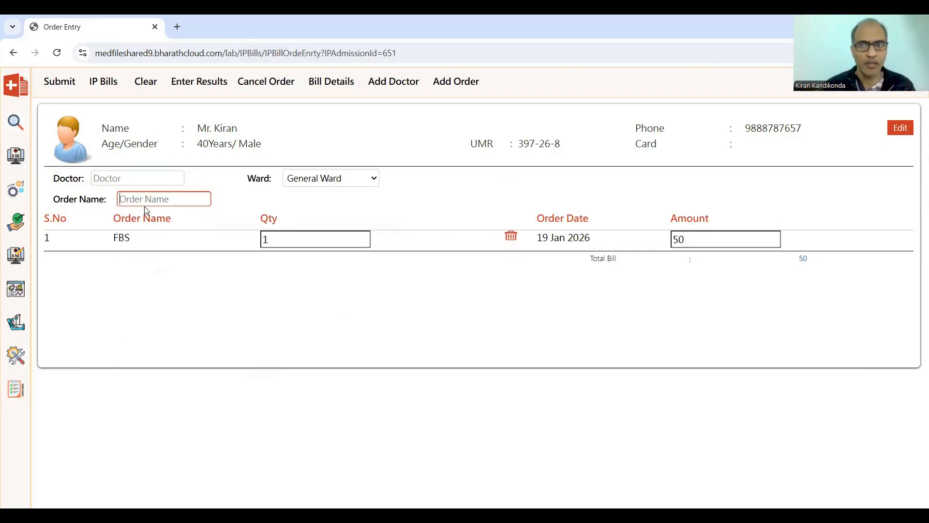
pyautogui.click(62, 84)
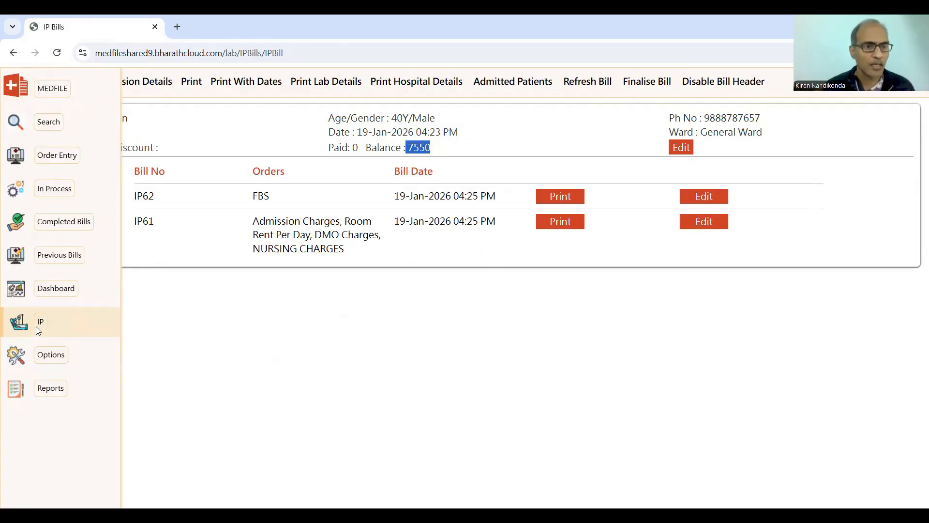
# Start a new inpatient bill payment of 7600 in cash with the bill heading Advance.
pyautogui.click(36, 328)
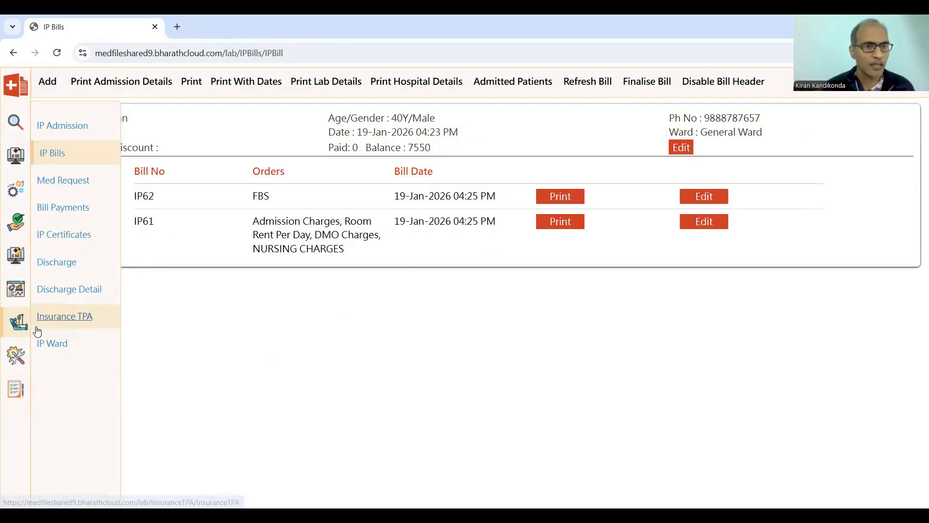
pyautogui.click(72, 217)
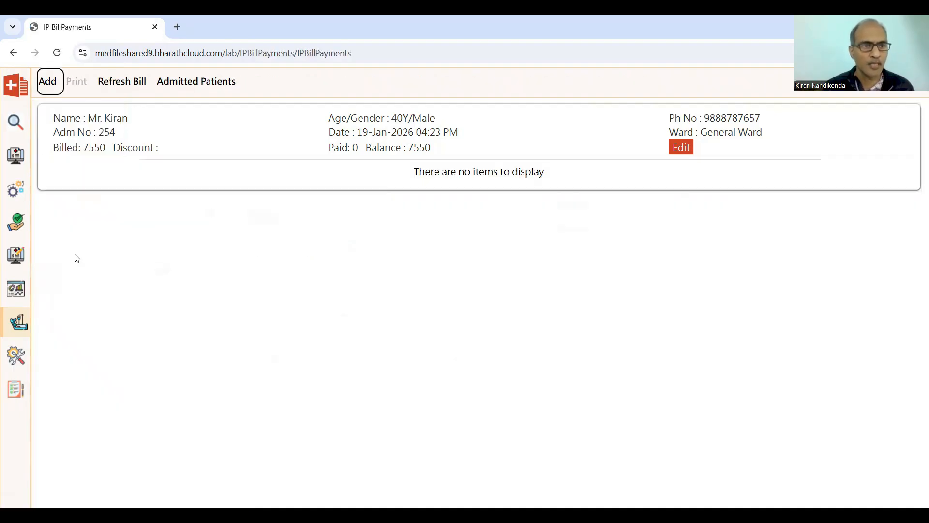
pyautogui.click(49, 83)
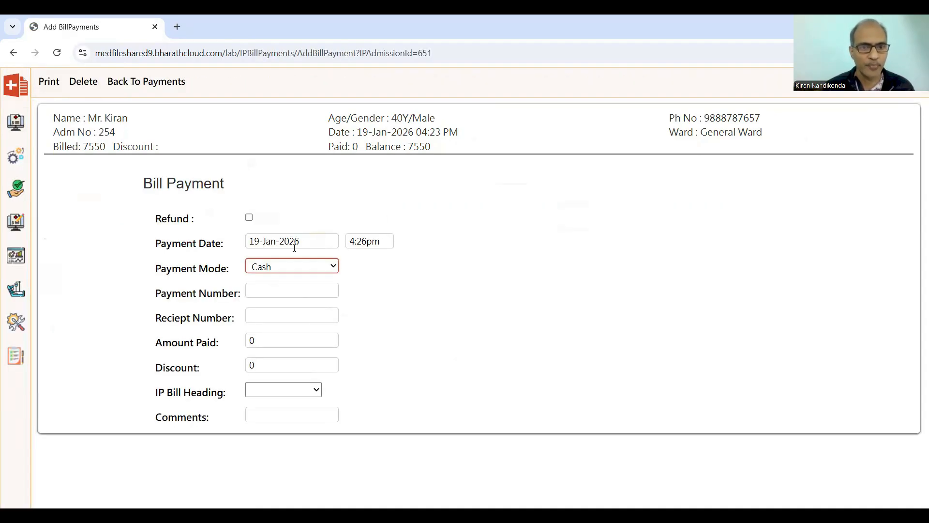
pyautogui.click(277, 291)
pyautogui.click(267, 317)
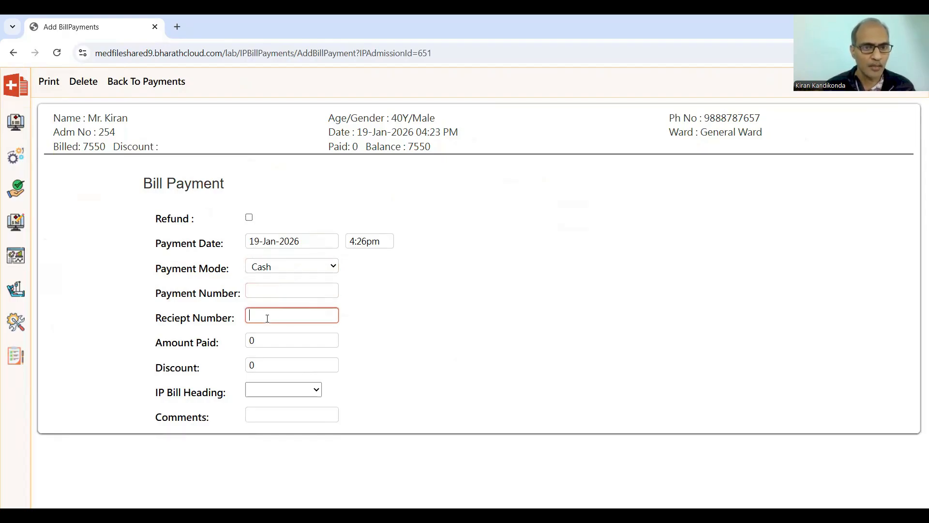
pyautogui.click(270, 341)
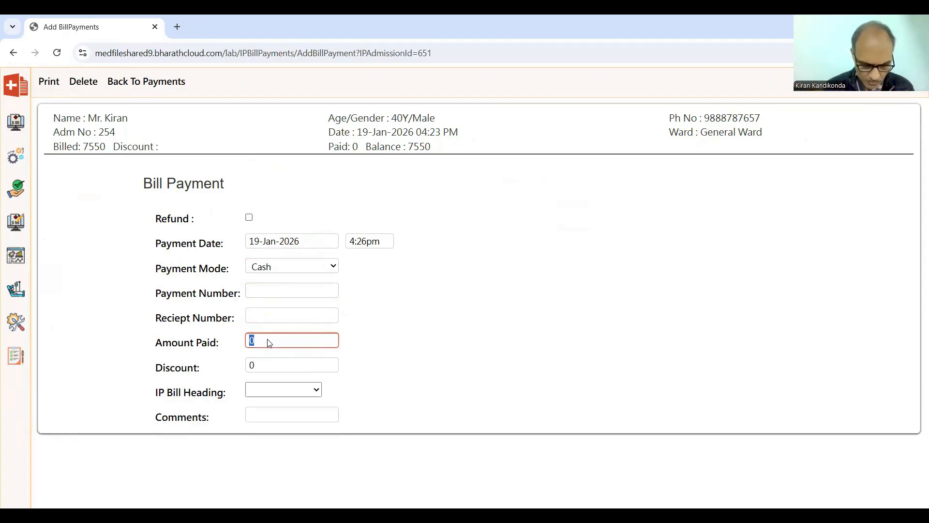
pyautogui.write('7600')
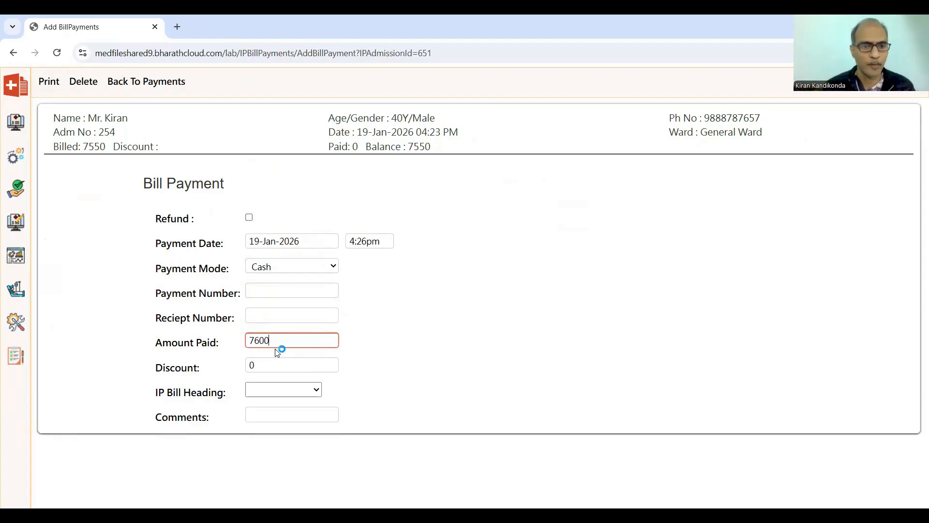
pyautogui.click(319, 391)
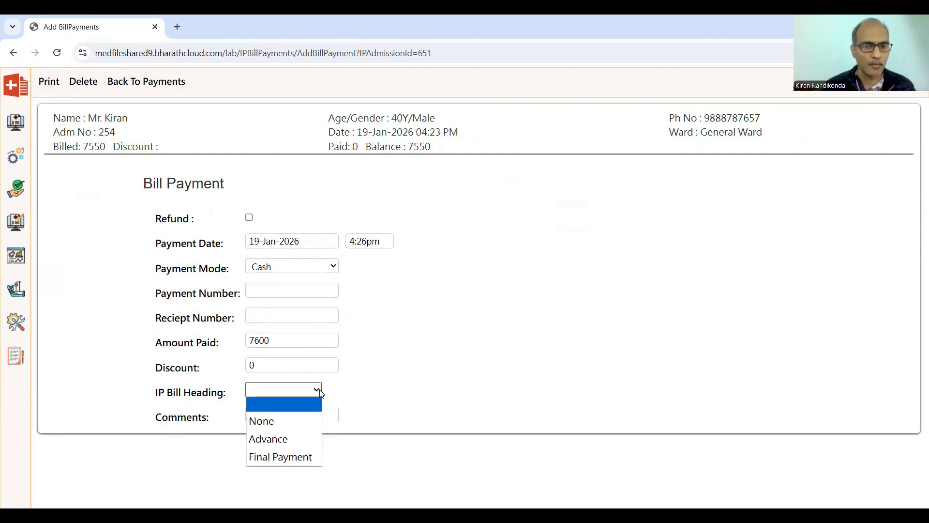
pyautogui.click(297, 438)
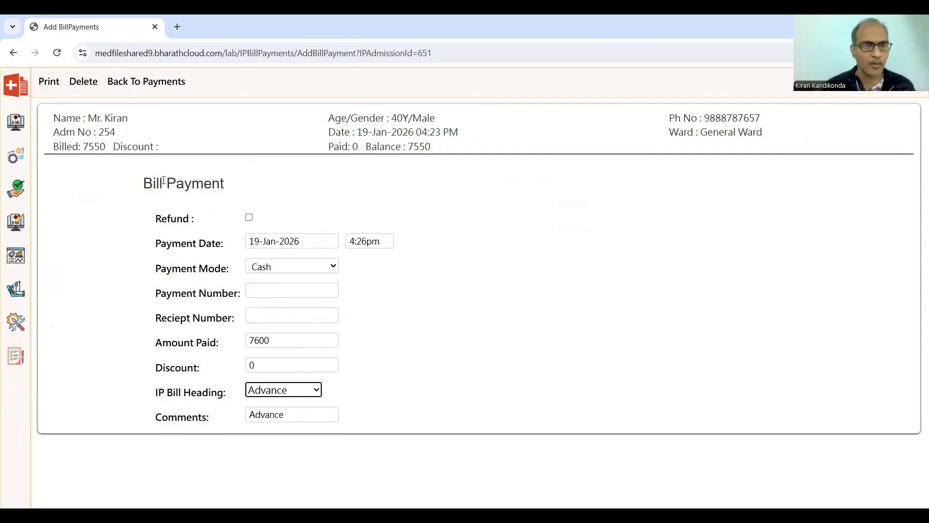
# Save the payment, open the advance receipt, and open then cancel the print dialog.
pyautogui.click(50, 83)
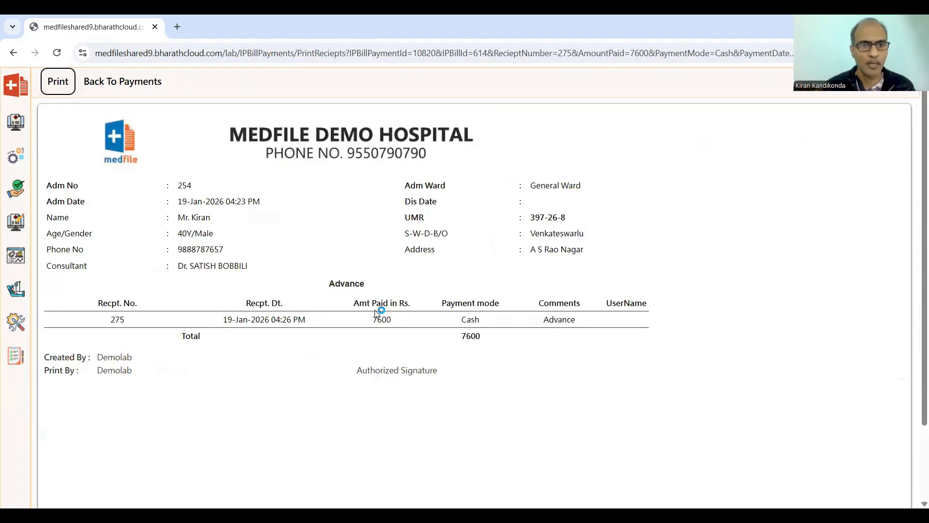
pyautogui.scroll(-2, 354, 394)
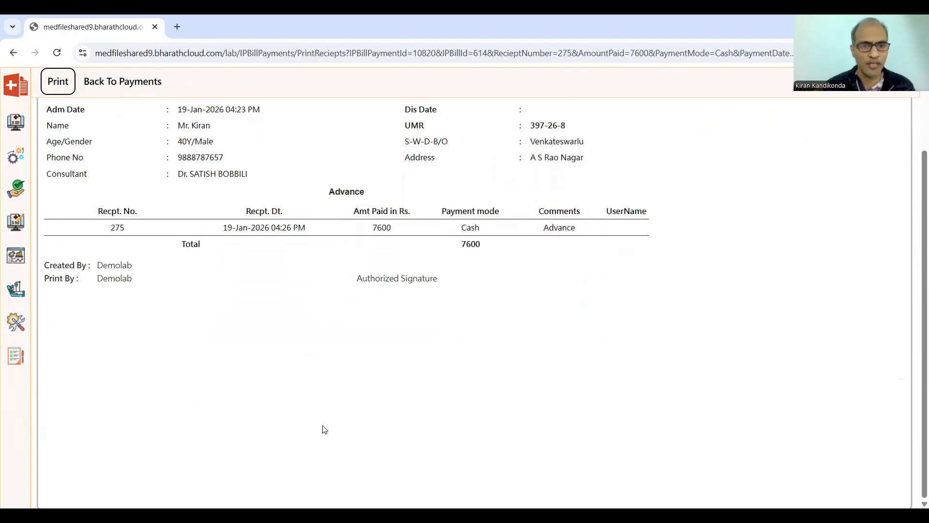
pyautogui.scroll(2, 250, 443)
pyautogui.moveTo(24, 101)
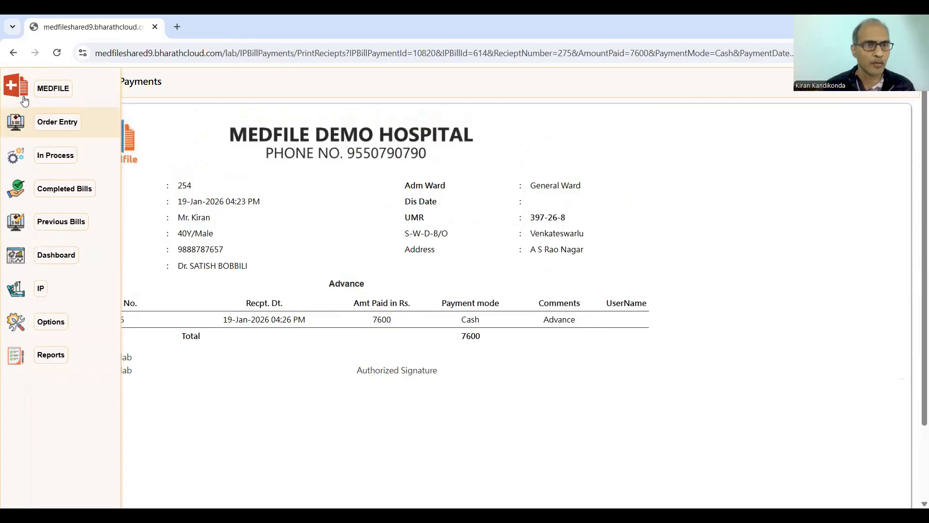
pyautogui.click(57, 80)
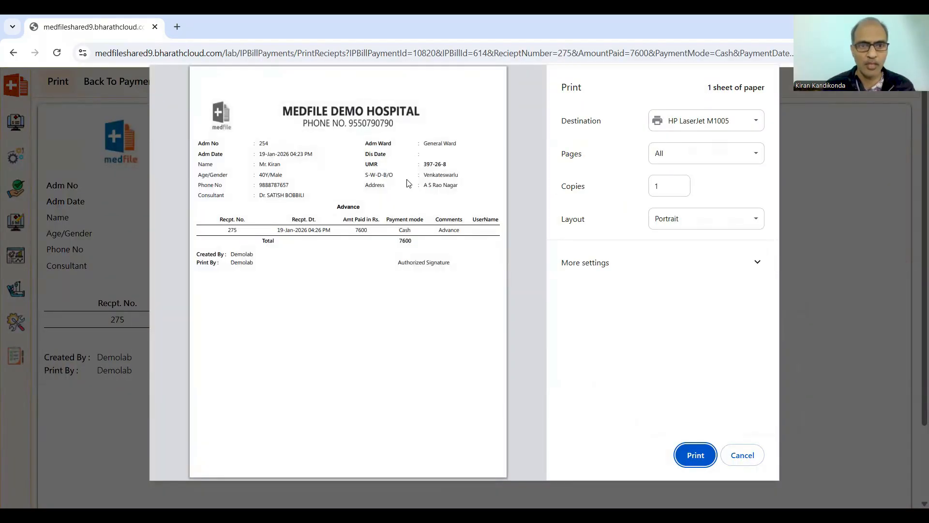
pyautogui.click(724, 460)
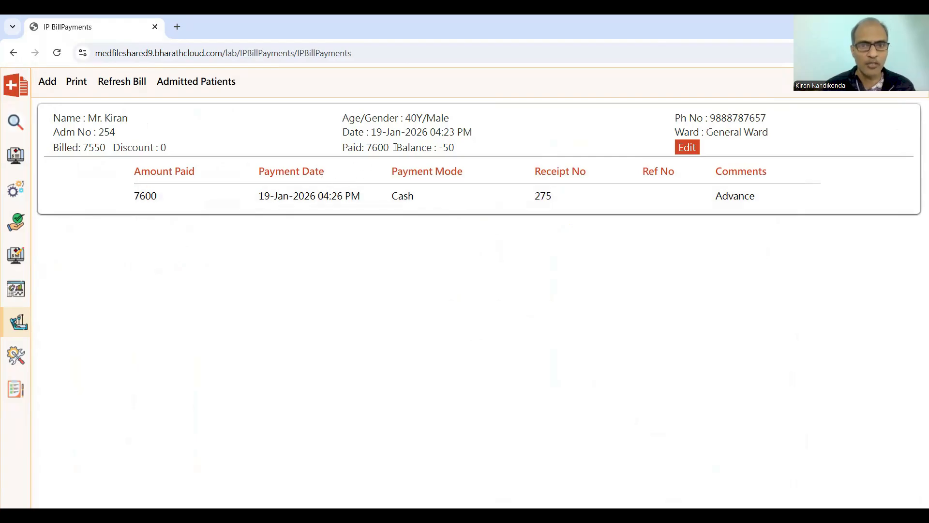
# Open the inpatient estimate bill from the IP bills list and review its charges and payment details.
pyautogui.moveTo(400, 147); pyautogui.dragTo(460, 155)
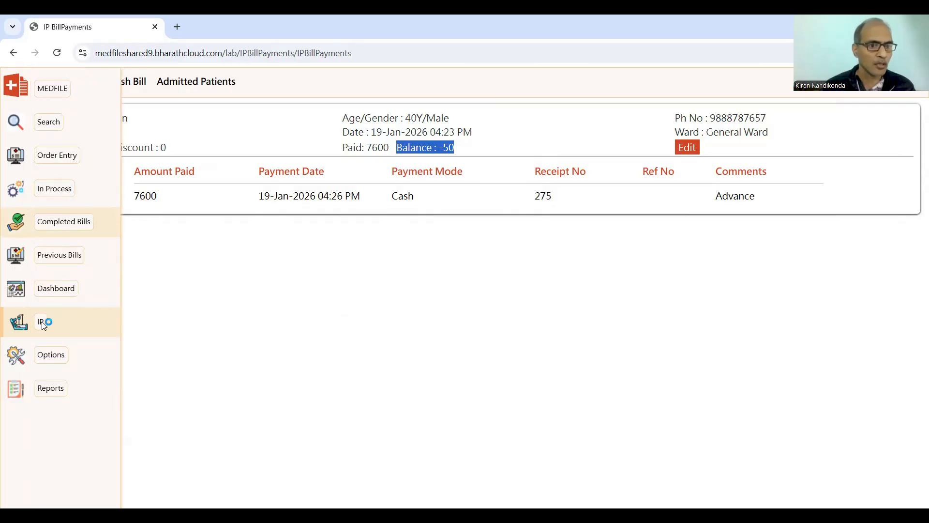
pyautogui.click(45, 323)
pyautogui.click(67, 155)
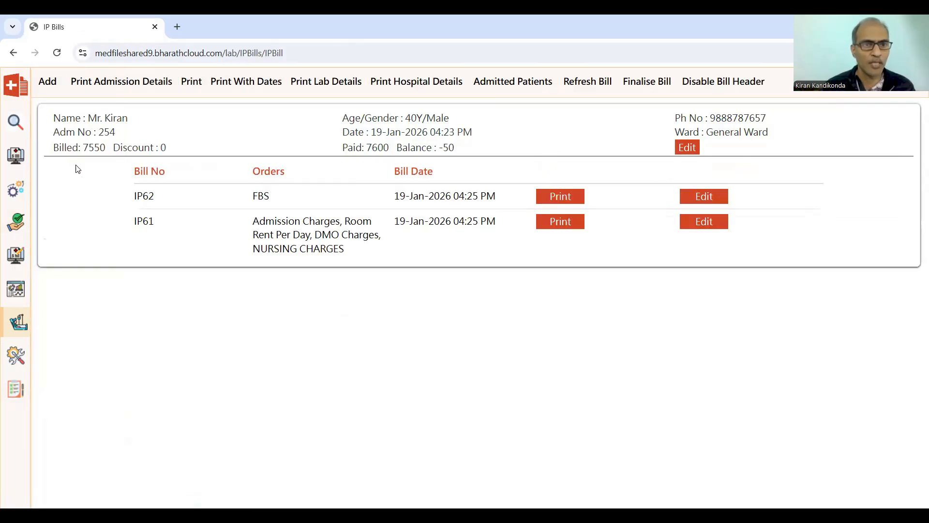
pyautogui.click(191, 81)
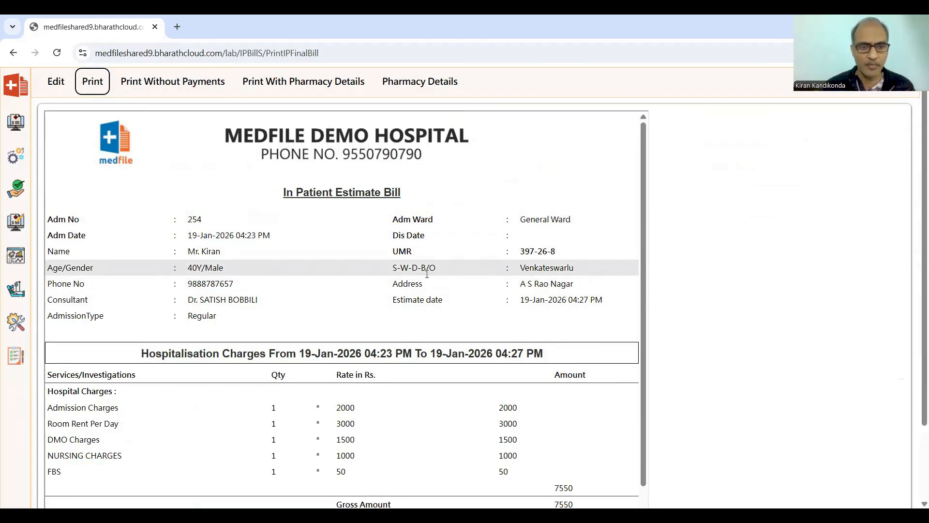
pyautogui.scroll(-3, 421, 278)
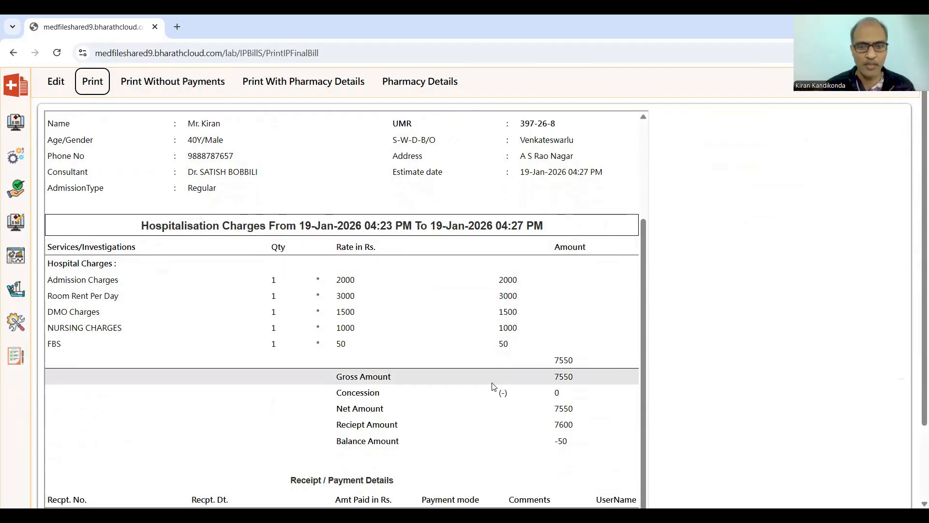
pyautogui.scroll(-2, 493, 393)
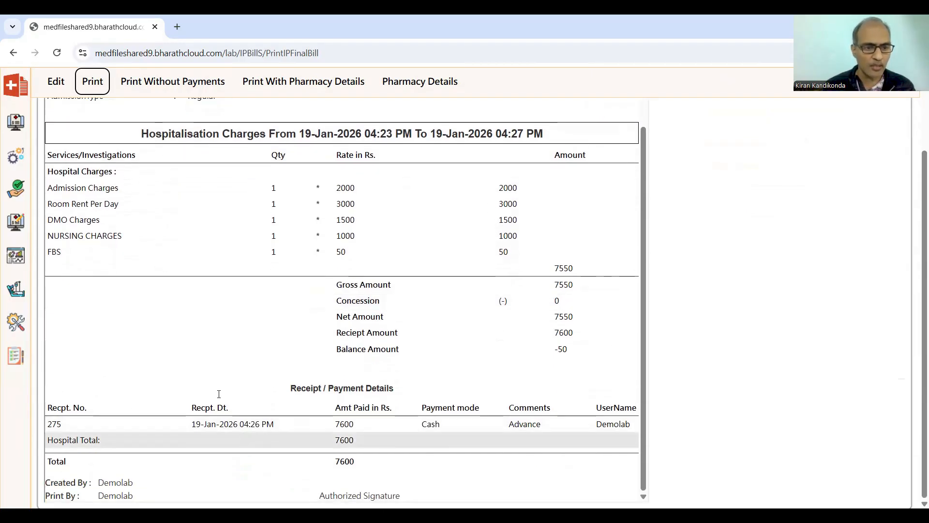
pyautogui.scroll(3, 305, 399)
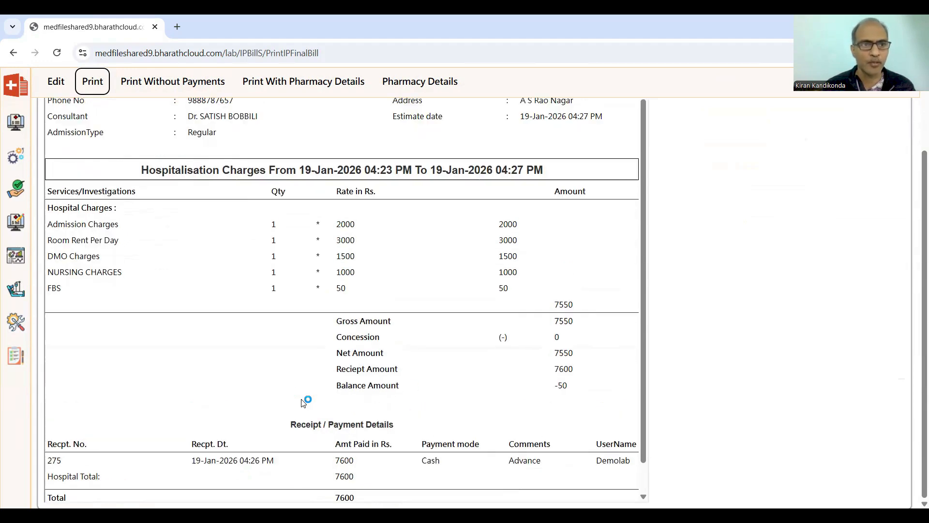
# Preview printing the inpatient estimate bill and close the print dialog.
pyautogui.click(93, 82)
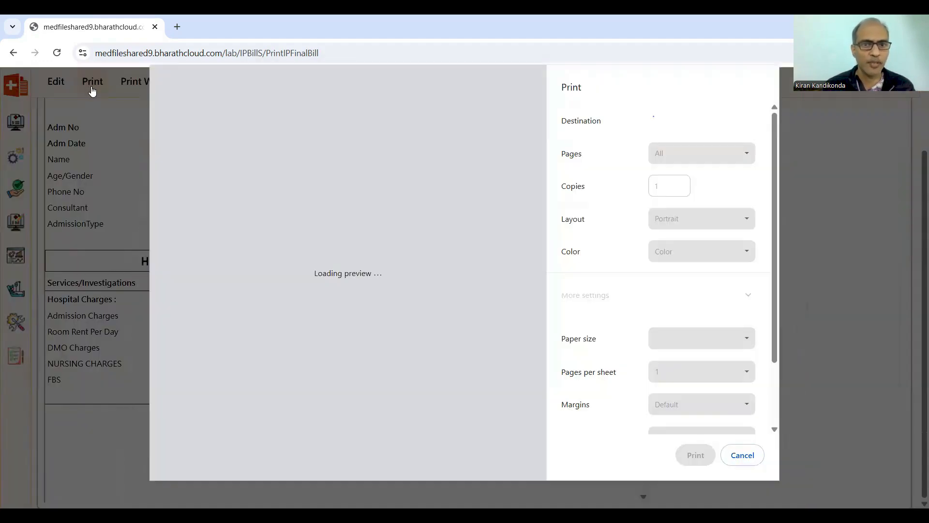
pyautogui.scroll(-5, 436, 305)
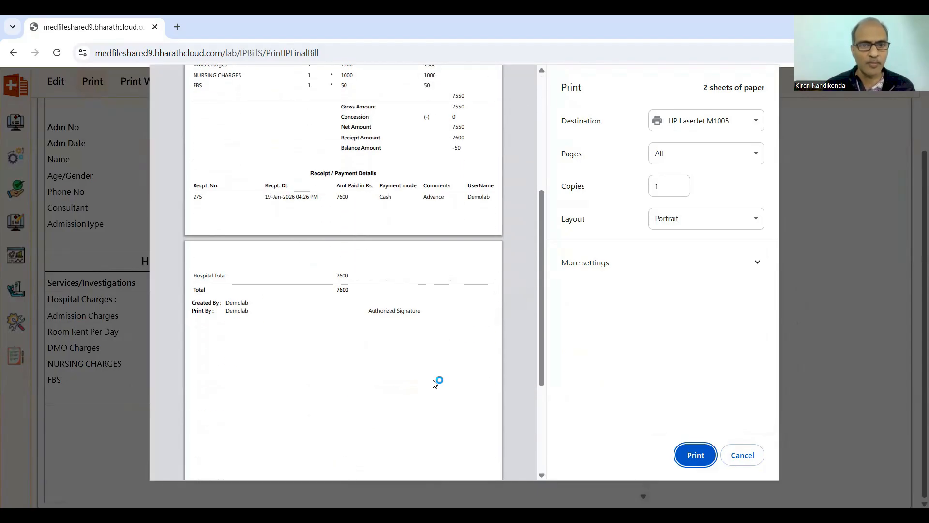
pyautogui.scroll(1, 328, 261)
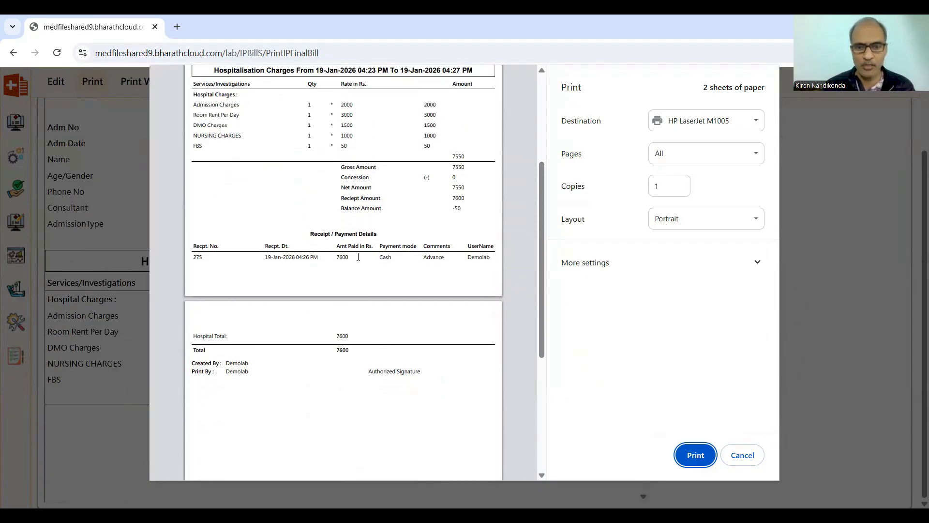
pyautogui.scroll(4, 419, 359)
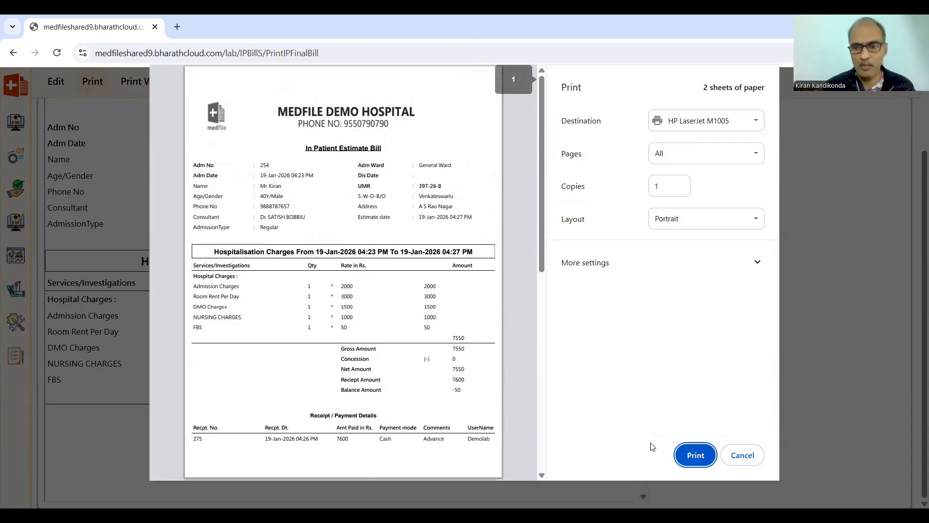
pyautogui.click(732, 454)
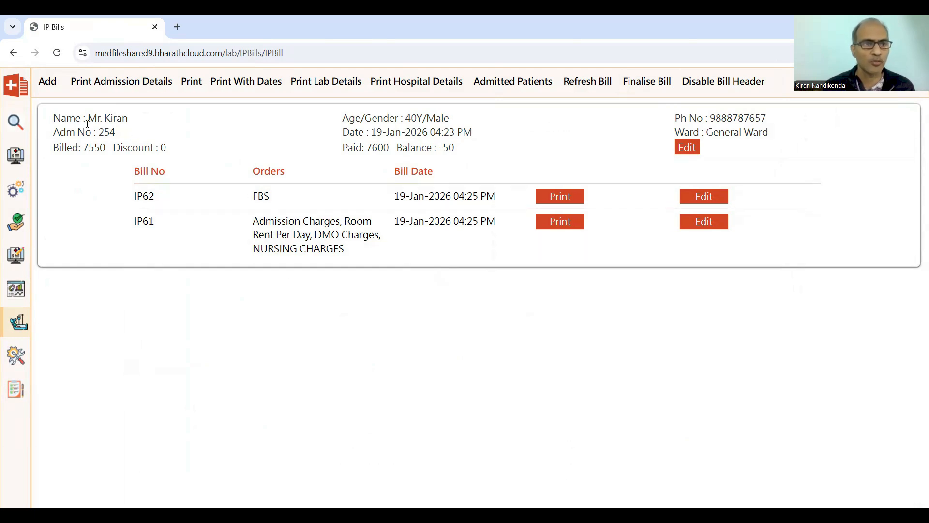
# Add another FBS order to the inpatient bill and submit it.
pyautogui.click(54, 84)
pyautogui.click(138, 196)
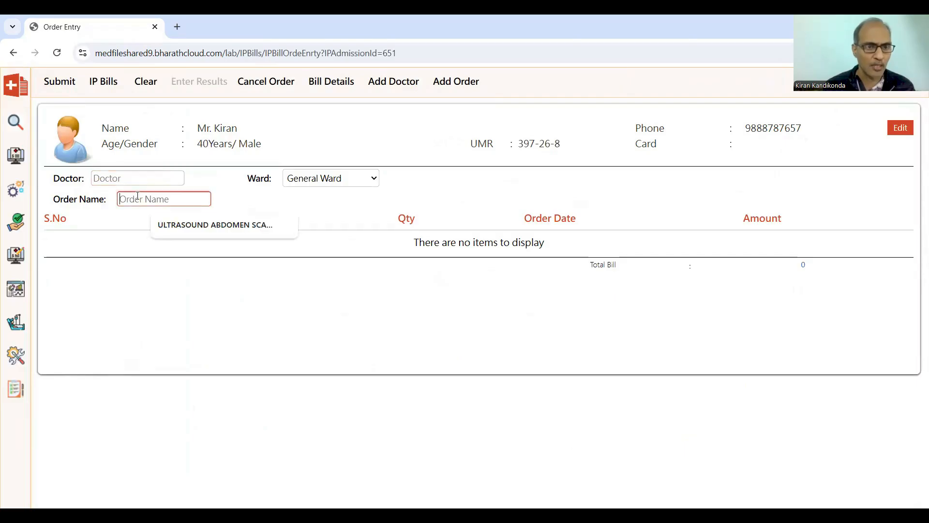
pyautogui.write('fbs')
pyautogui.press('Down')
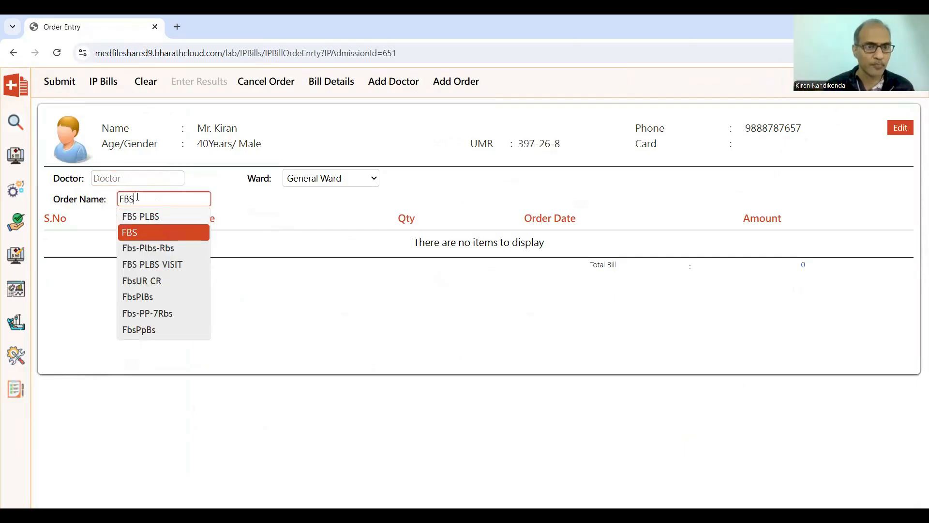
pyautogui.press('Return')
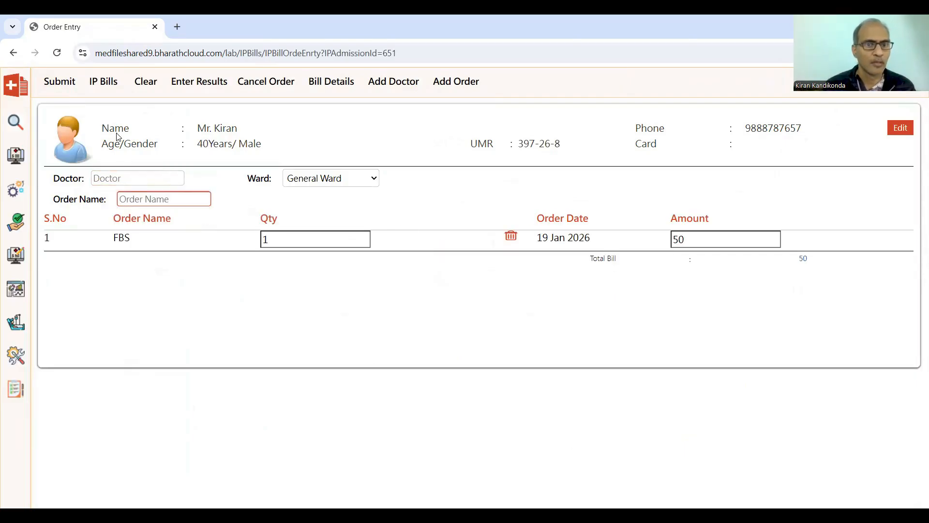
pyautogui.click(68, 90)
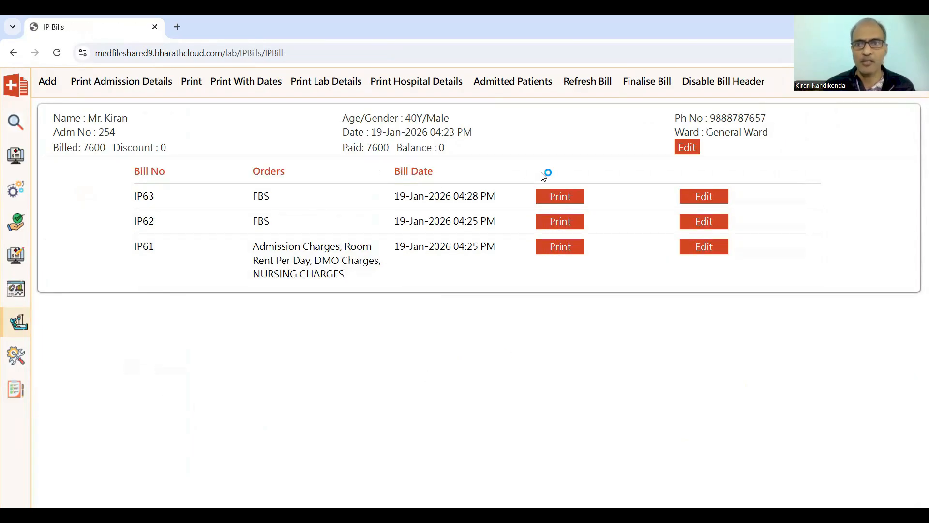
# Finalise the inpatient bill for the admitted patient.
pyautogui.click(654, 91)
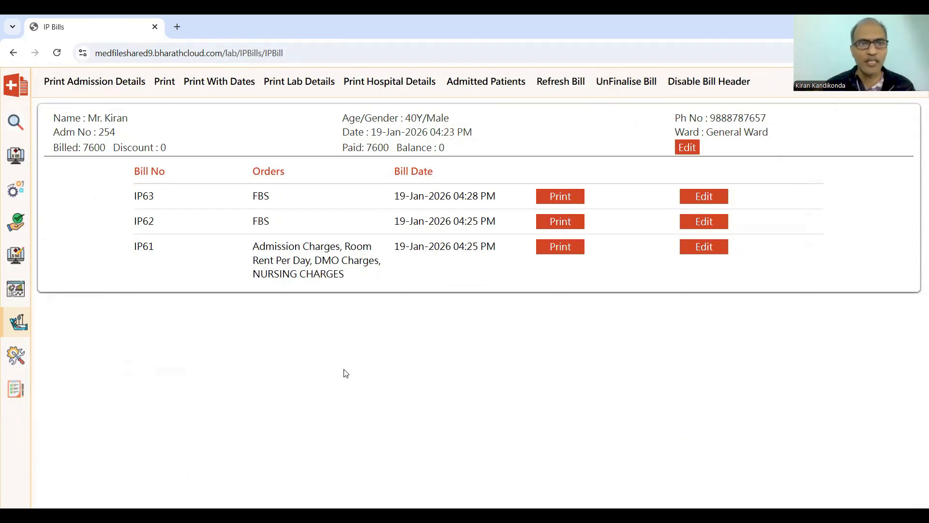
pyautogui.click(56, 80)
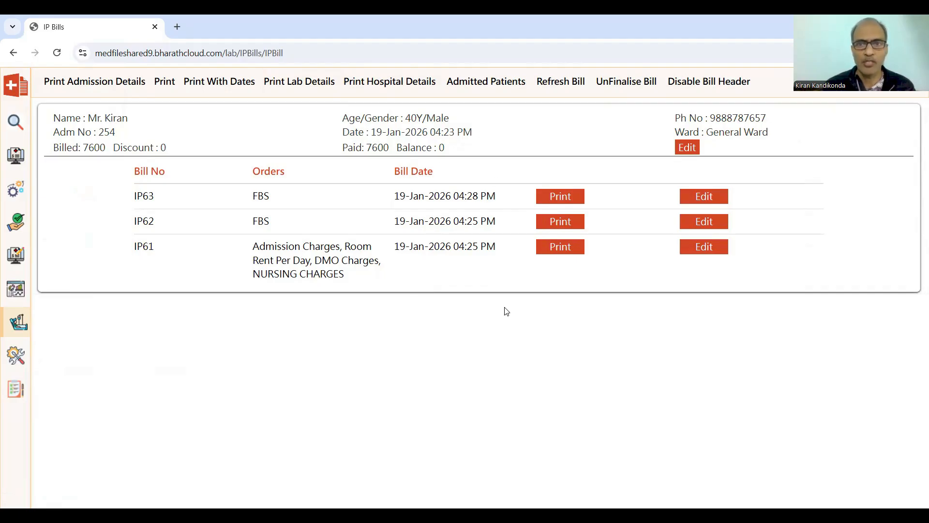
# Discharge the patient with the default discharge and final bill dates of 19-Jan-2026, 4:28pm.
pyautogui.click(29, 333)
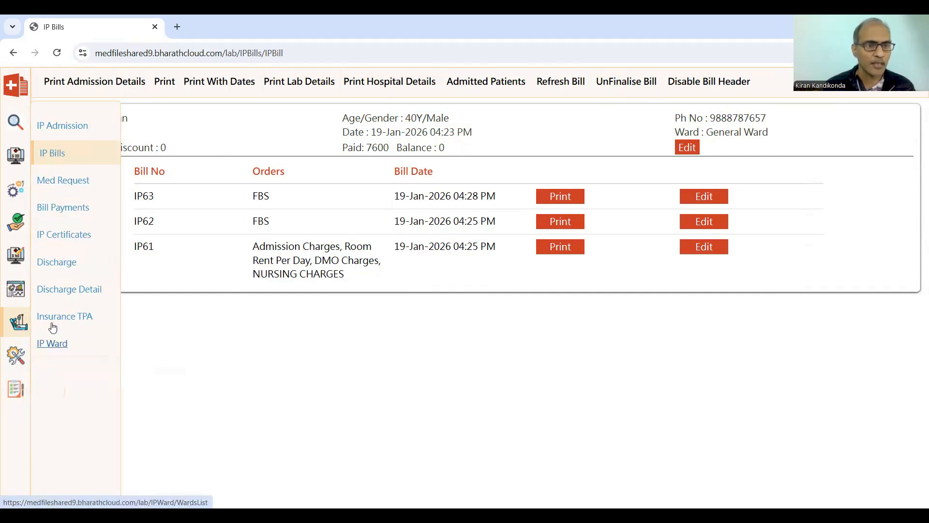
pyautogui.click(65, 267)
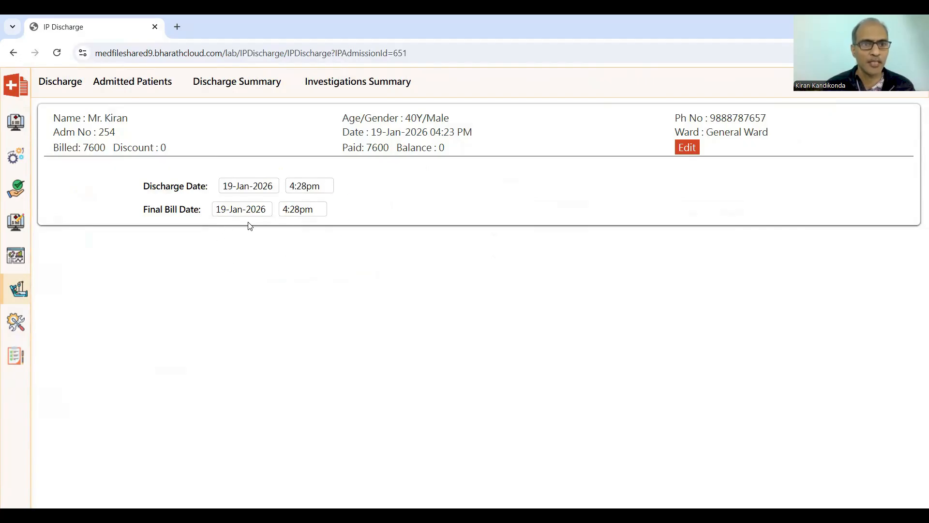
pyautogui.click(53, 86)
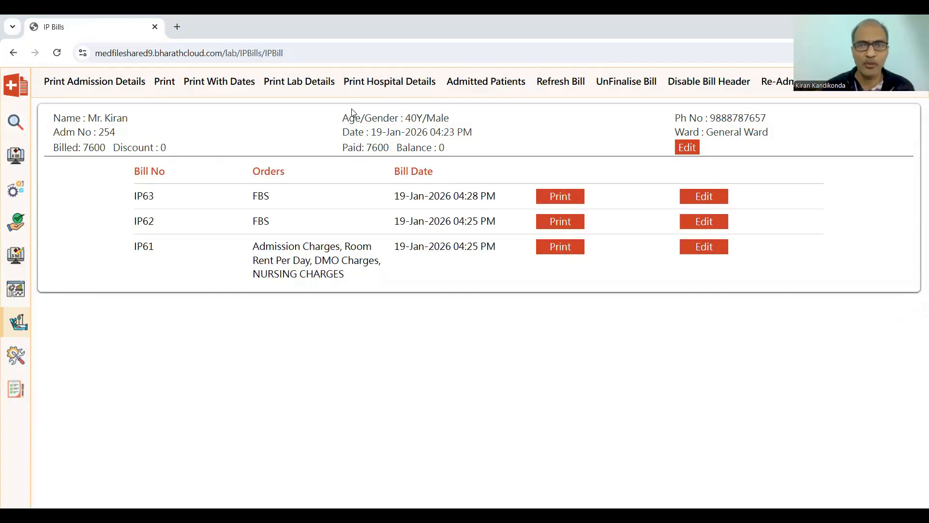
# Open the In Patient Final Bill, review its charges, preview printing it and cancel the print dialog.
pyautogui.click(62, 87)
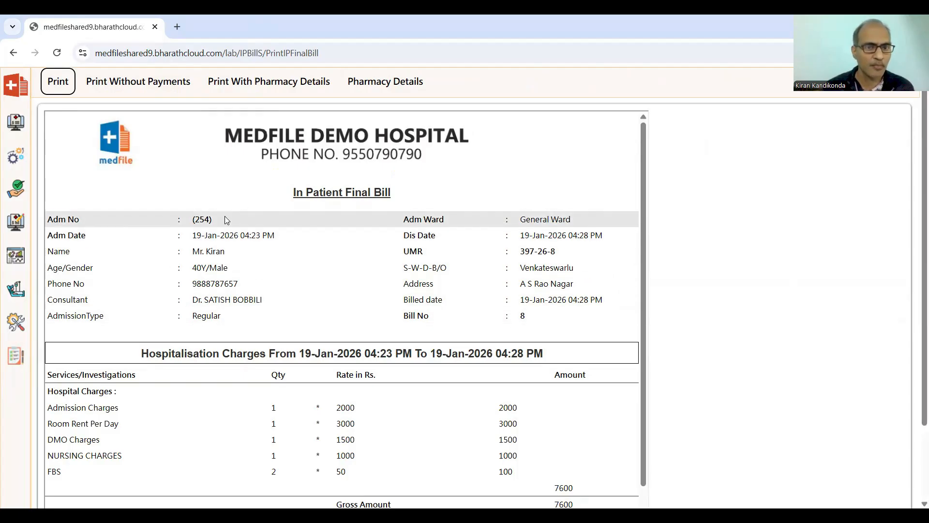
pyautogui.scroll(-3, 423, 378)
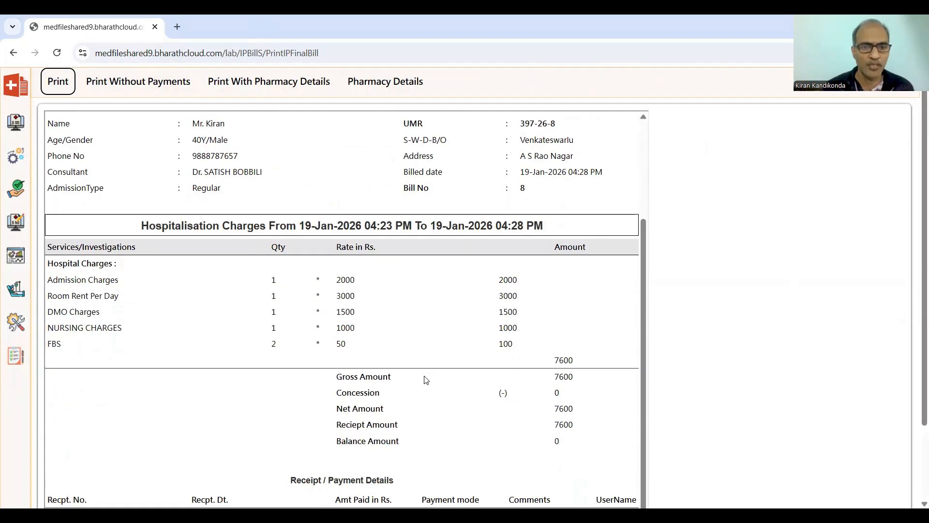
pyautogui.click(58, 82)
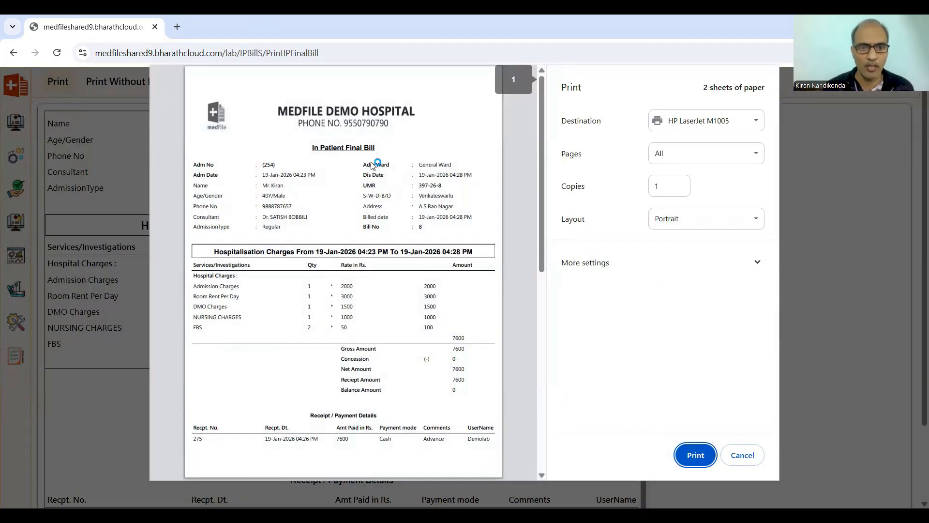
pyautogui.scroll(-10, 420, 379)
pyautogui.scroll(10, 420, 379)
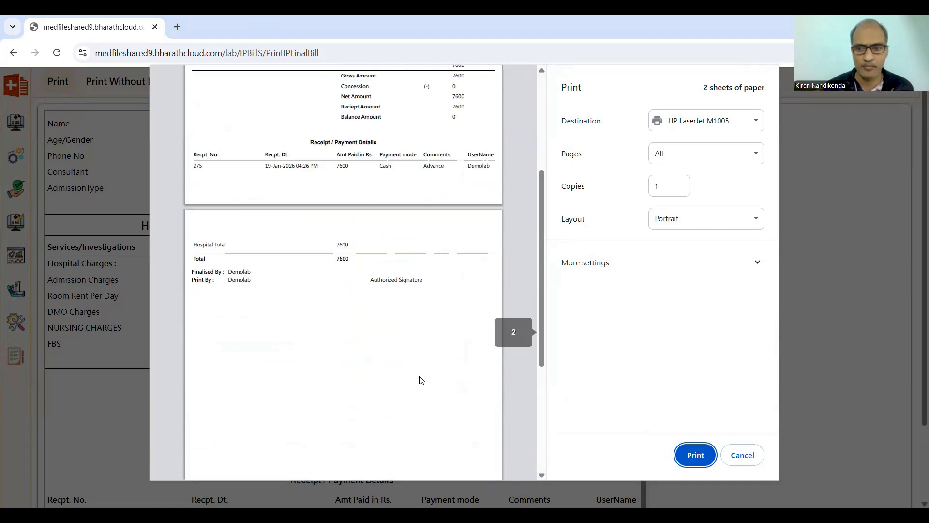
pyautogui.click(739, 455)
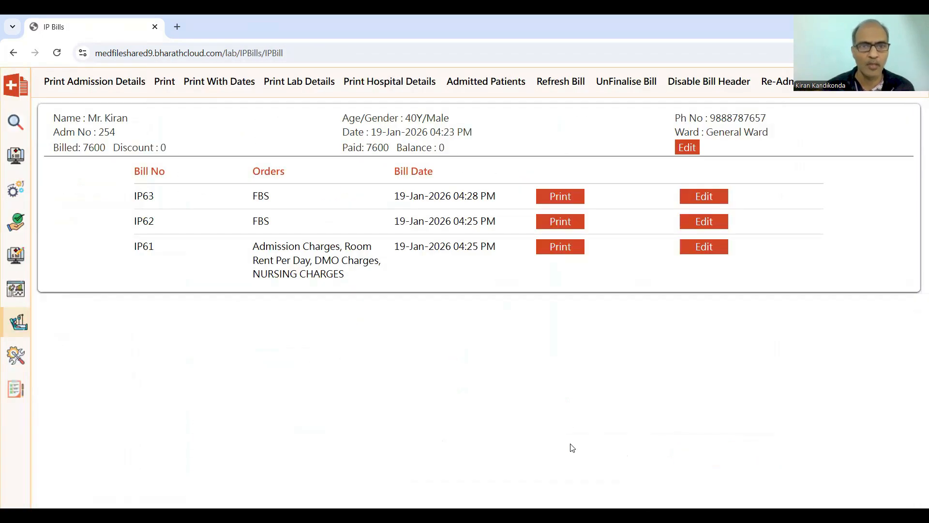